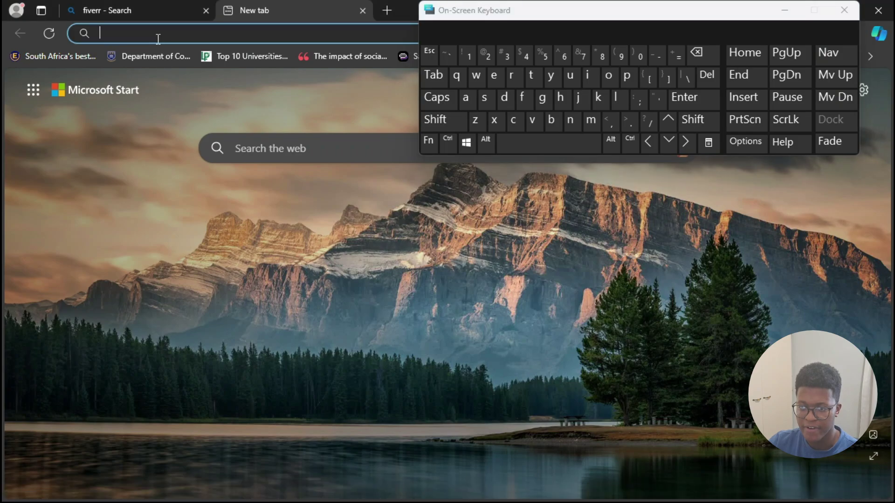
# Search the web for "fiverr login", dismiss the on-screen keyboard and open the Login to Fiverr result
pyautogui.click(522, 97)
pyautogui.click(588, 77)
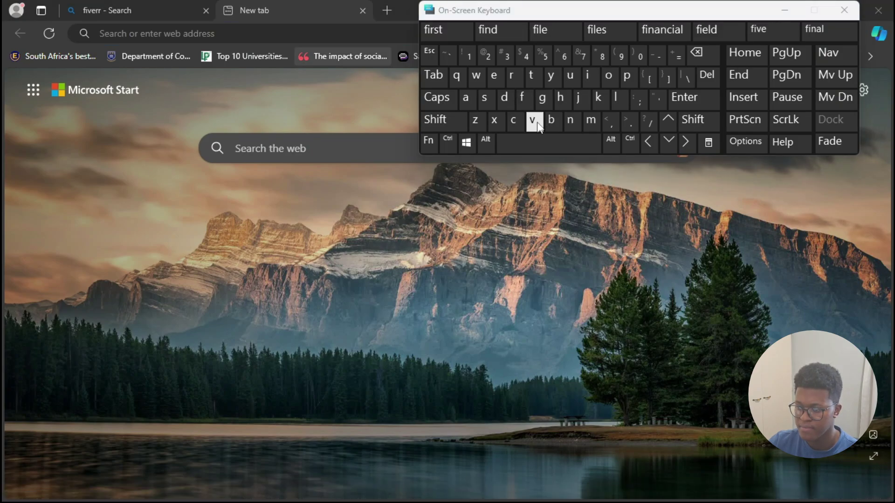
pyautogui.click(531, 120)
pyautogui.click(494, 75)
pyautogui.click(129, 60)
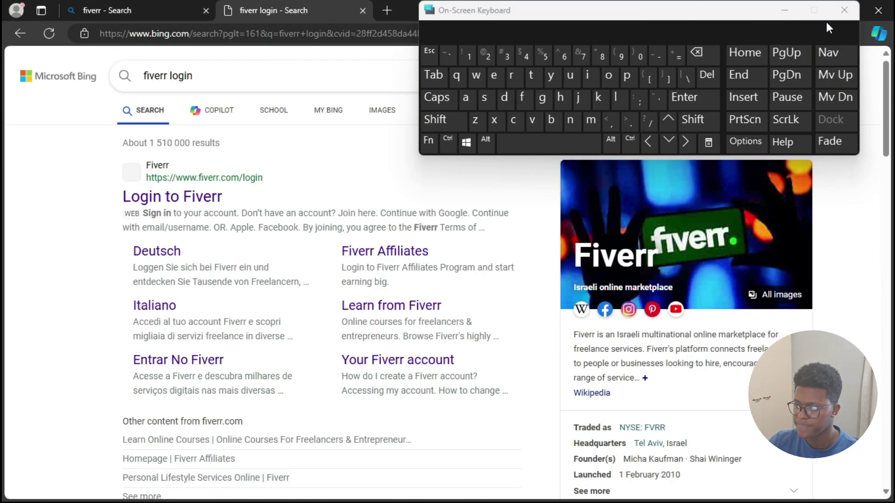
pyautogui.click(788, 10)
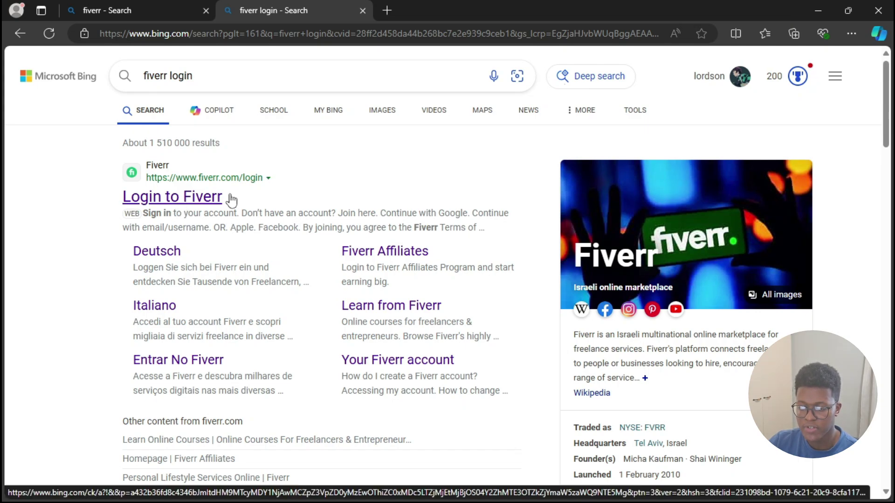
pyautogui.click(202, 197)
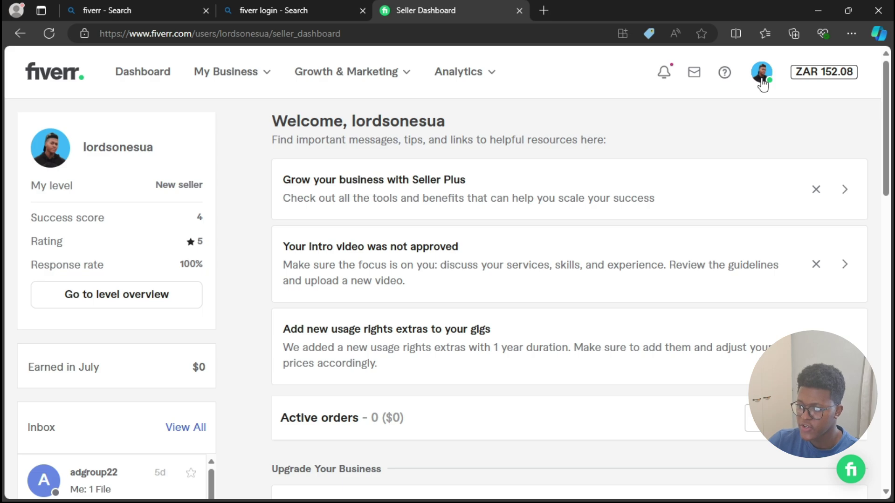
# Go to the seller's own profile page and start creating a new Gig
pyautogui.click(761, 77)
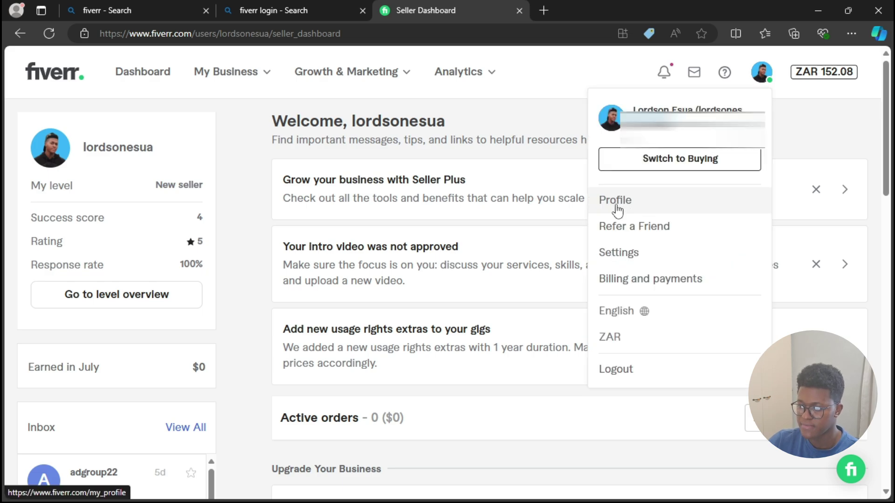
pyautogui.click(616, 200)
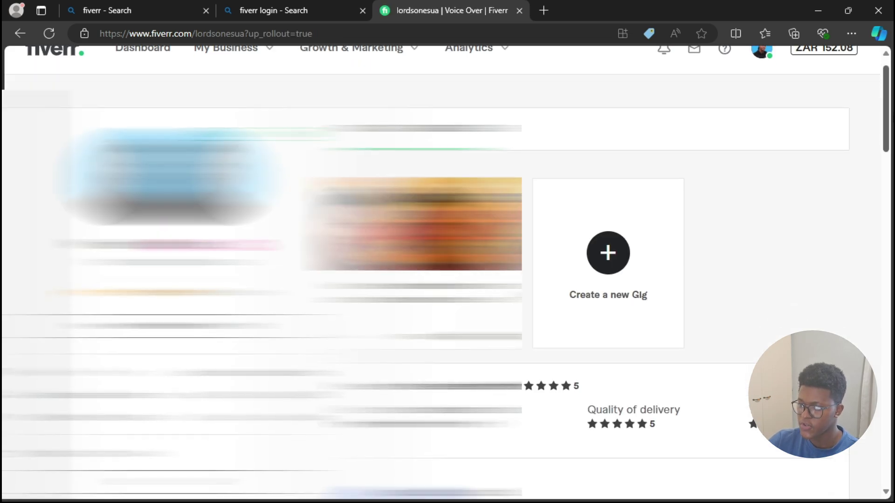
pyautogui.scroll(-1, 448, 271)
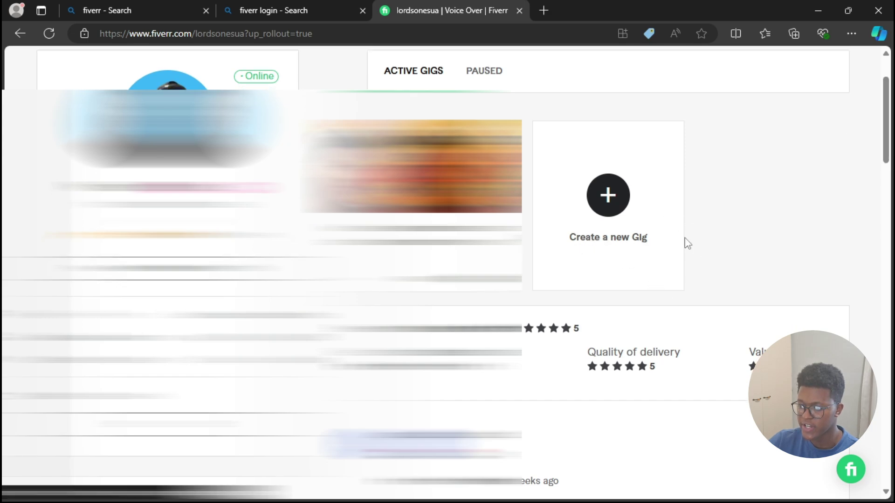
pyautogui.click(615, 202)
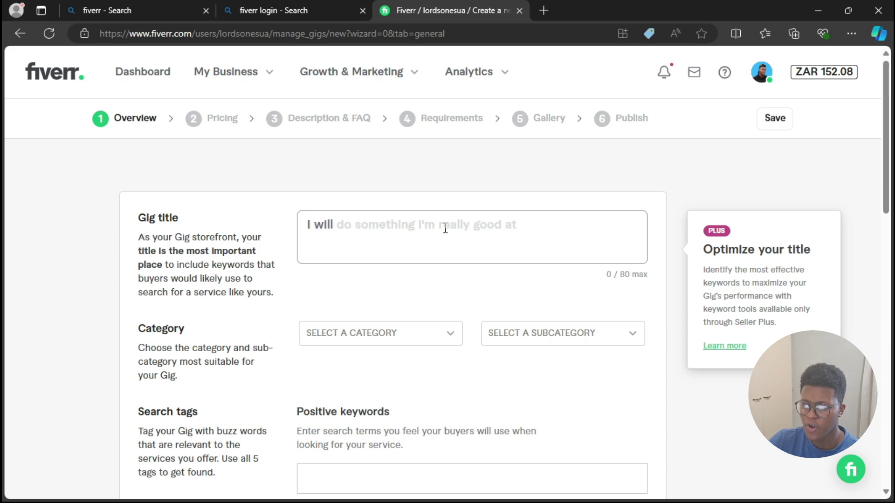
# Set the Gig's category to Music & Audio and its subcategory to Voice Over
pyautogui.scroll(-2, 485, 234)
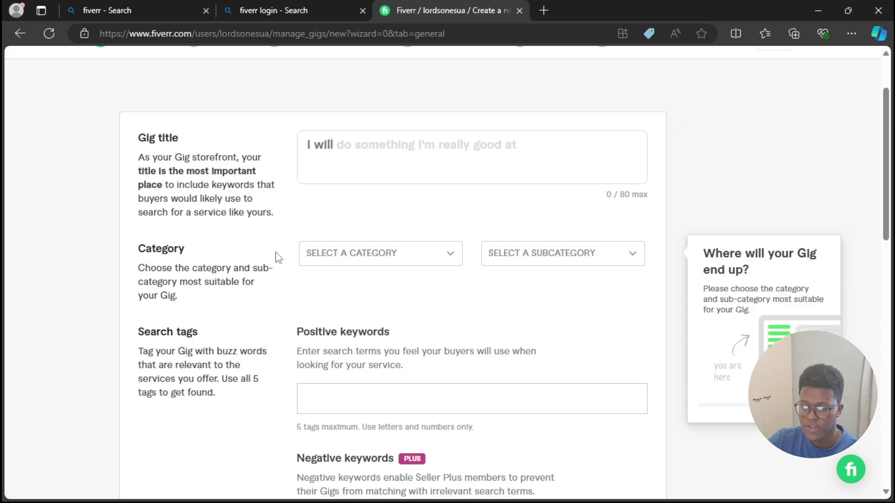
pyautogui.click(394, 256)
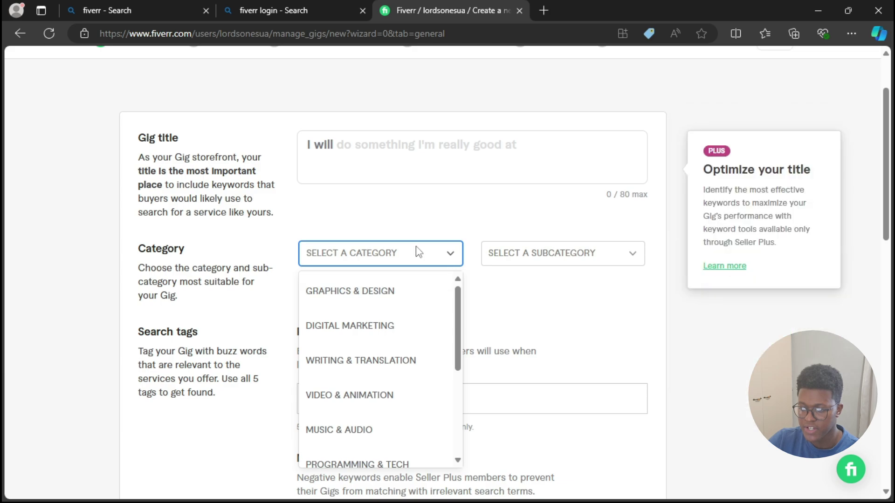
pyautogui.scroll(-2, 453, 320)
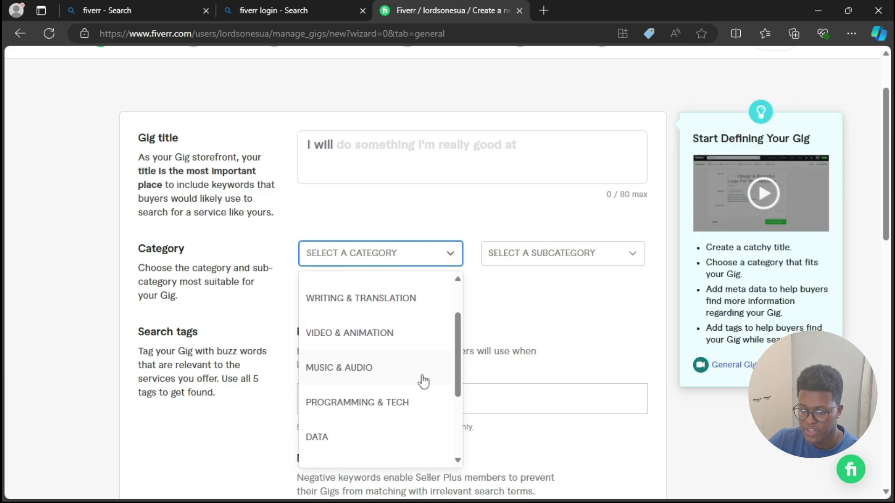
pyautogui.moveTo(458, 348); pyautogui.dragTo(459, 317)
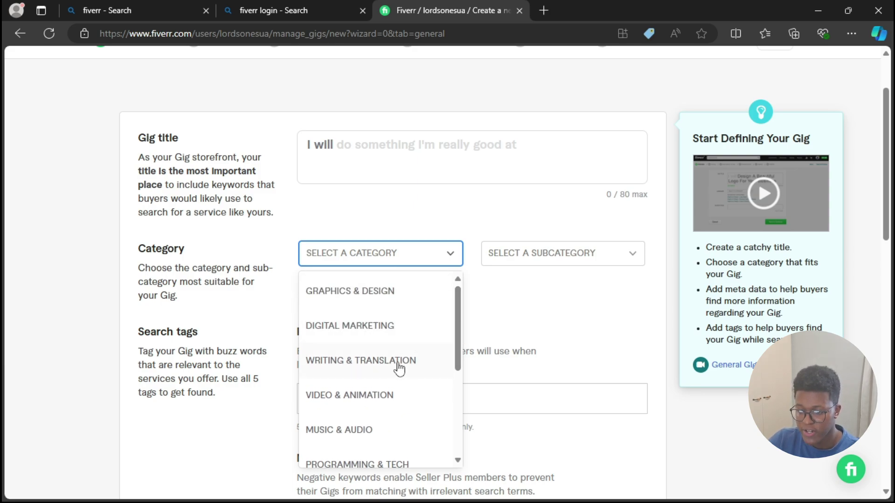
pyautogui.moveTo(458, 340); pyautogui.dragTo(460, 354)
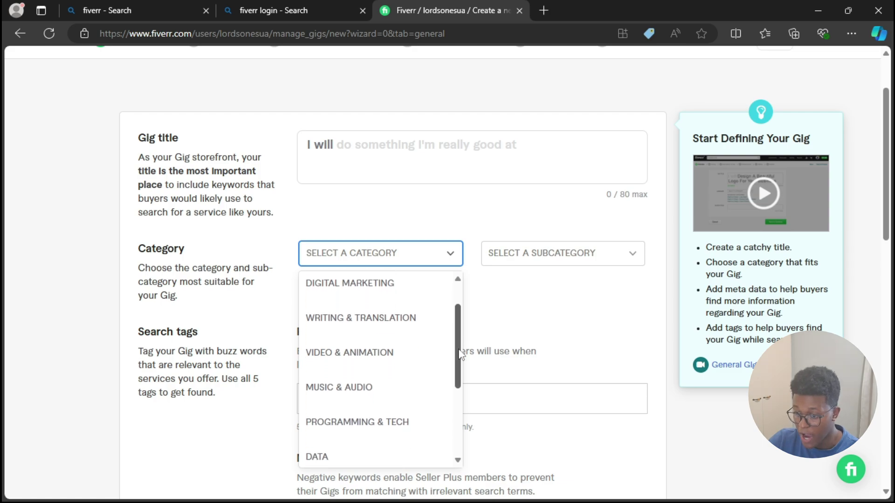
pyautogui.click(380, 388)
pyautogui.click(551, 259)
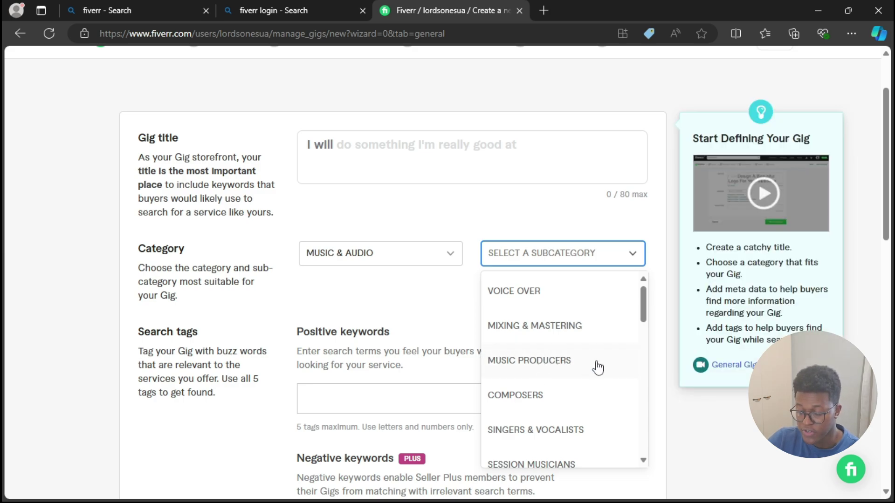
pyautogui.click(521, 297)
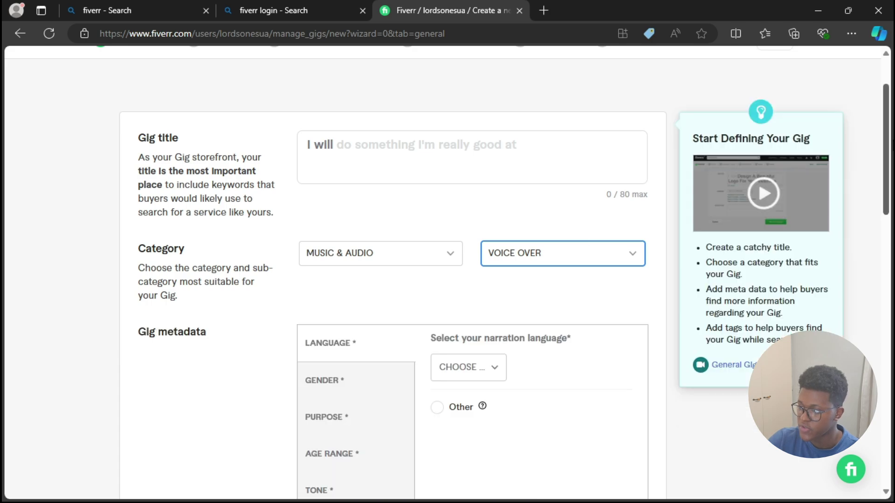
# In the Gig metadata, set the narration language to Albanian and the gender to Male
pyautogui.scroll(-2, 521, 299)
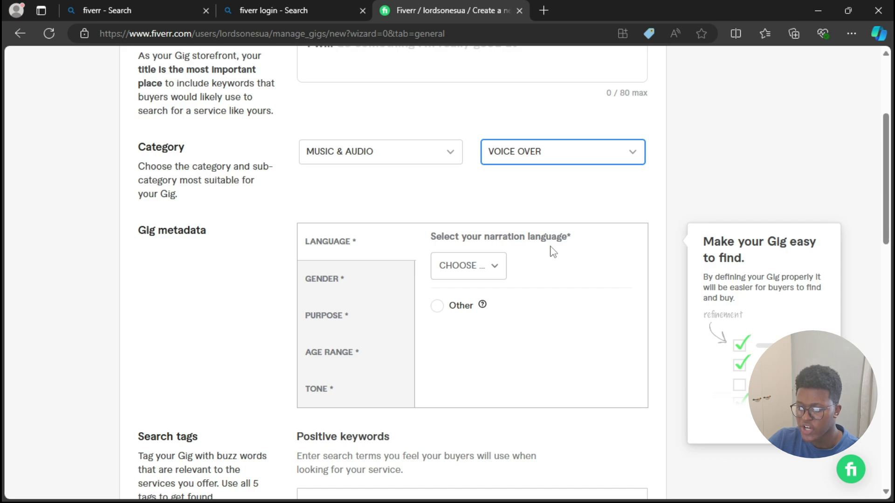
pyautogui.click(494, 274)
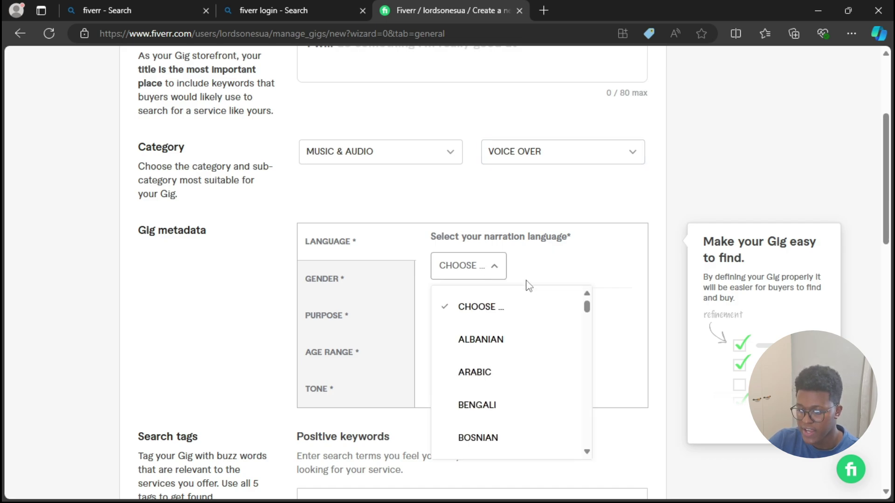
pyautogui.scroll(-1, 586, 307)
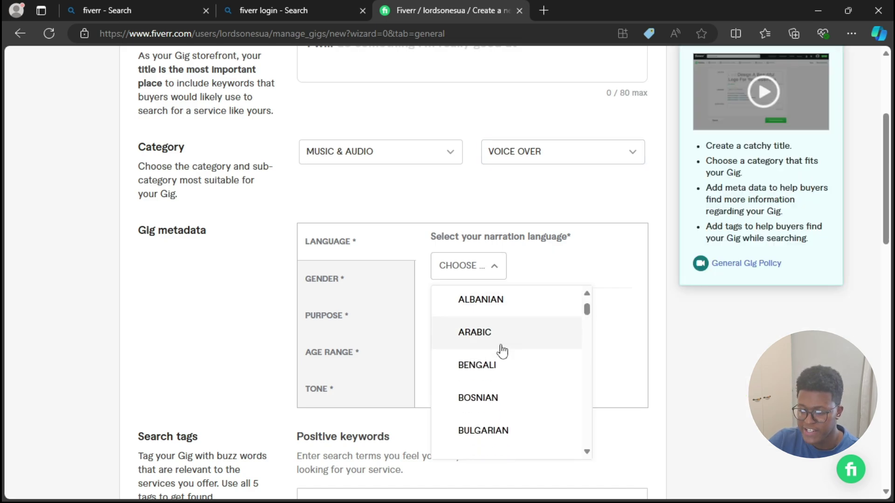
pyautogui.click(497, 307)
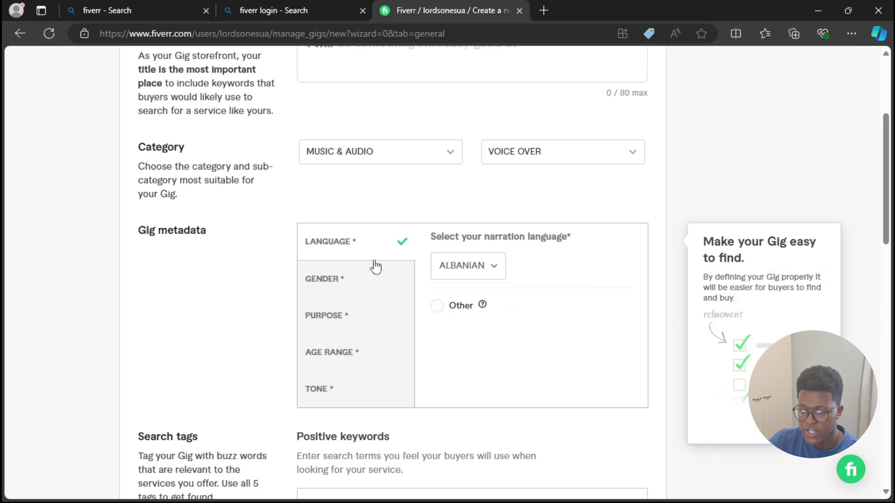
pyautogui.click(335, 281)
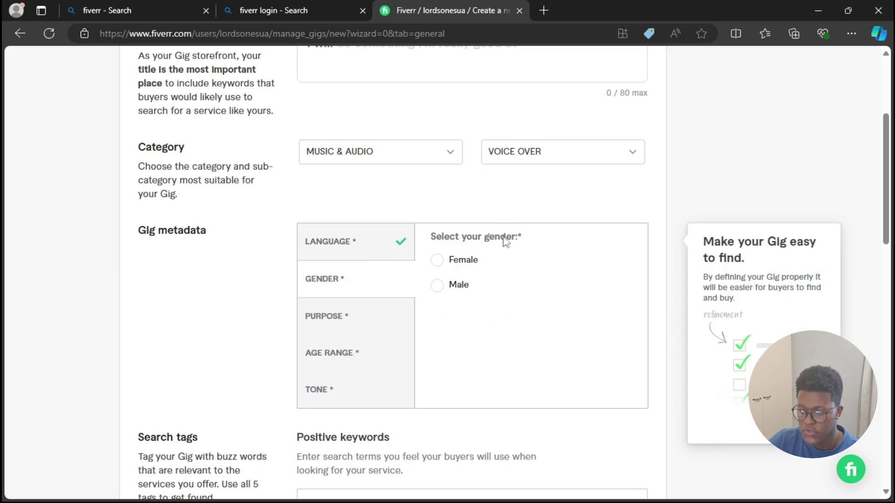
pyautogui.click(439, 291)
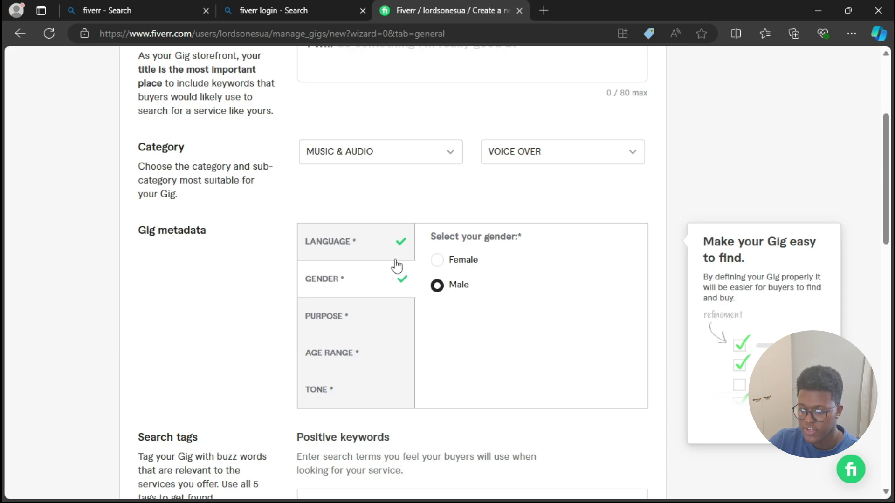
# Select Video narration, Podcast and Video game as the voice over purposes and set the age range to Adult
pyautogui.click(343, 324)
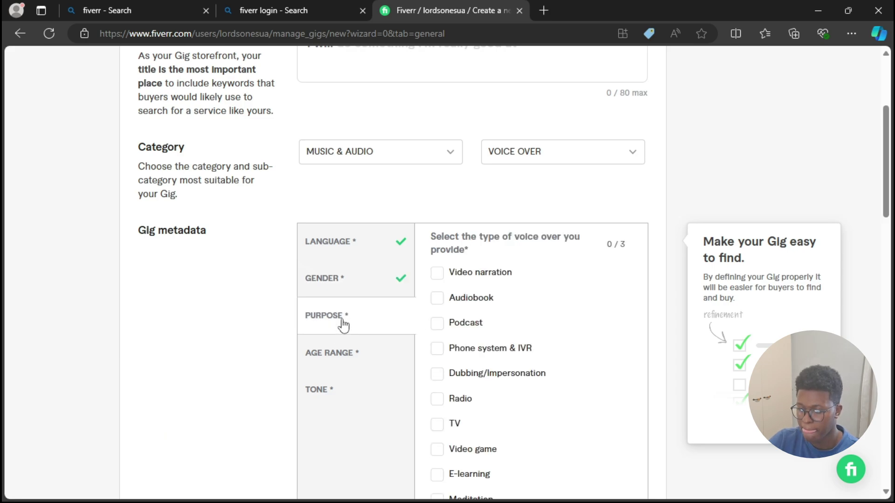
pyautogui.scroll(-2, 461, 210)
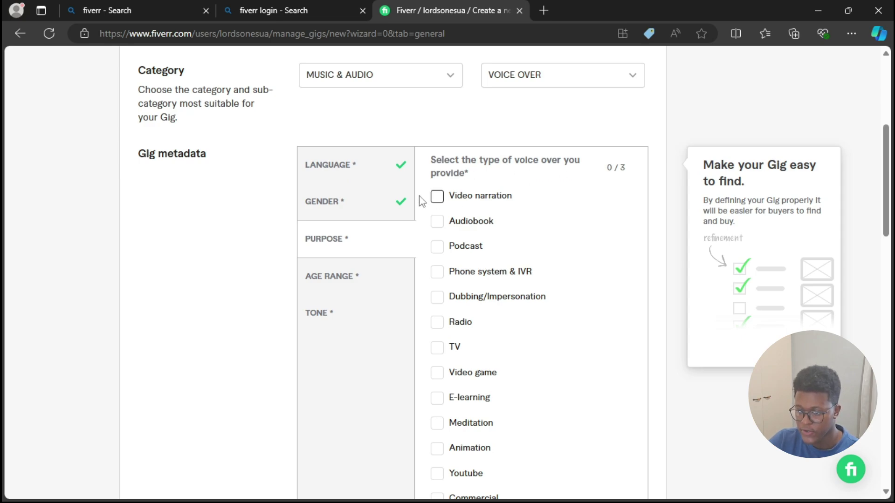
pyautogui.click(440, 205)
pyautogui.click(438, 247)
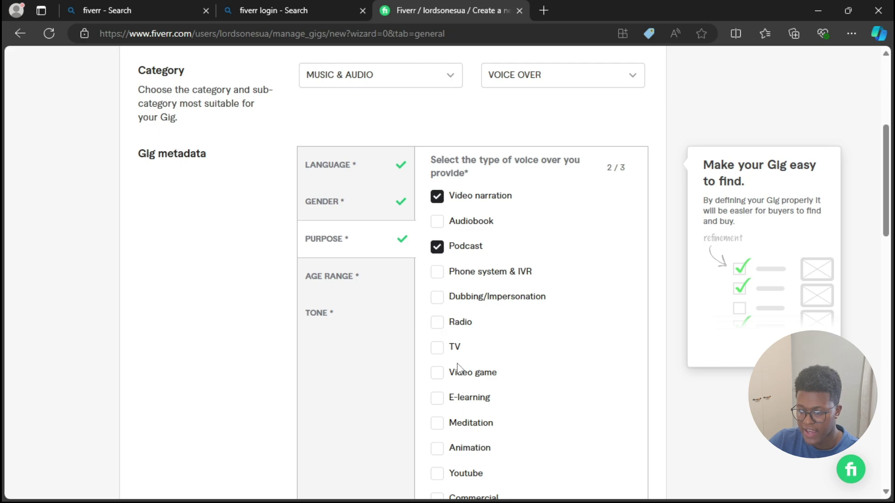
pyautogui.click(440, 377)
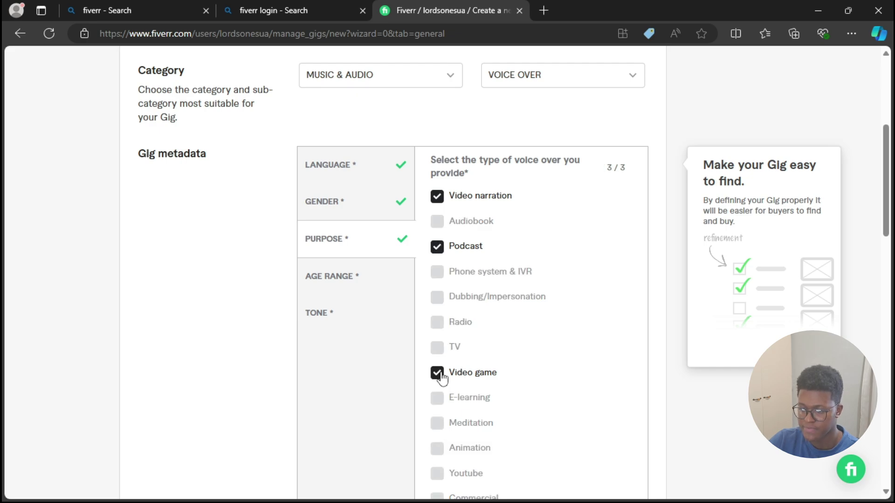
pyautogui.click(350, 282)
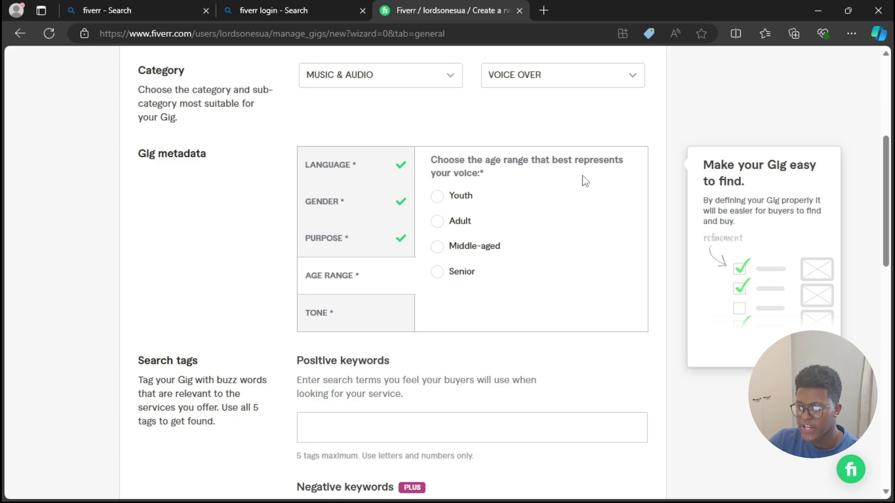
pyautogui.click(441, 224)
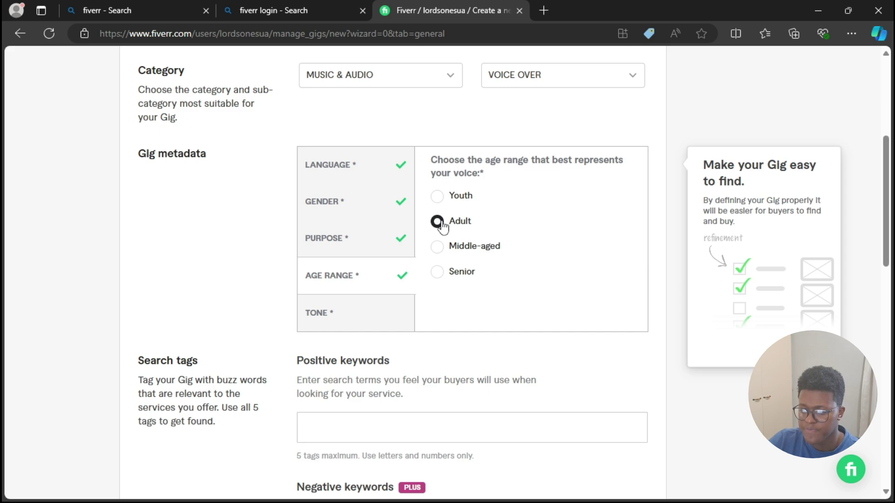
# Select Angry, Conversational, Deep, Energetic and Sarcastic as the Gig's tones of voice
pyautogui.click(345, 320)
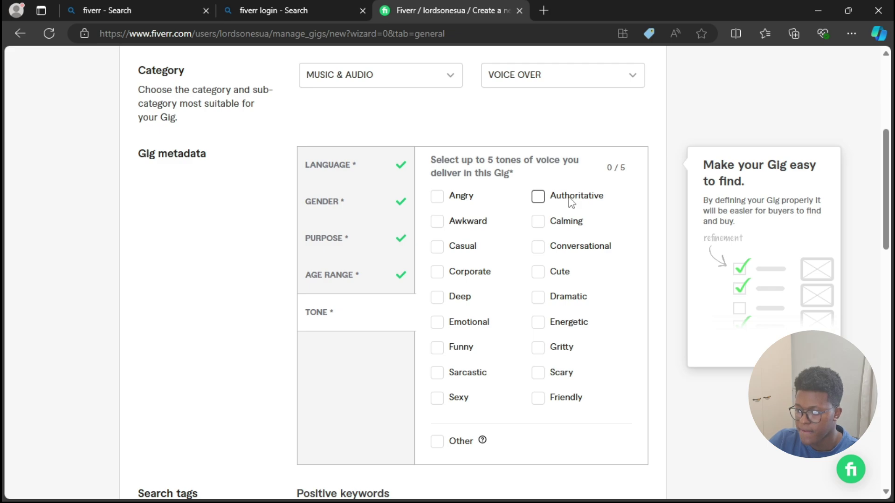
pyautogui.click(438, 197)
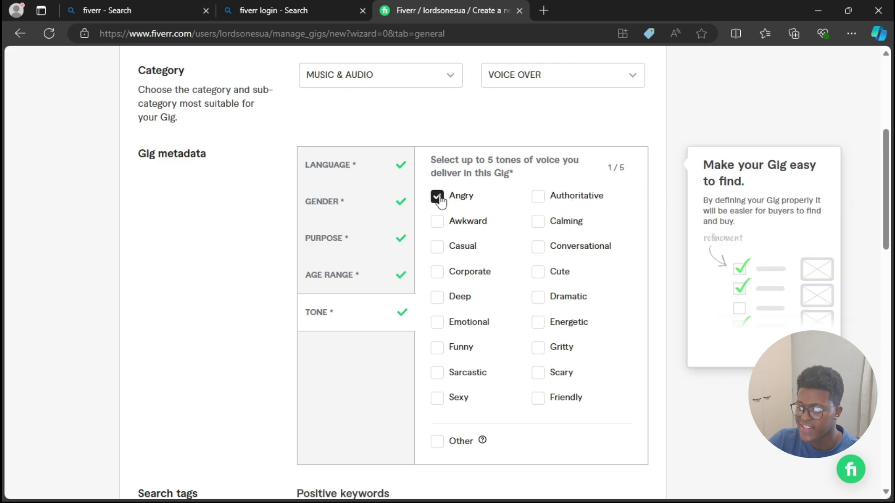
pyautogui.click(540, 252)
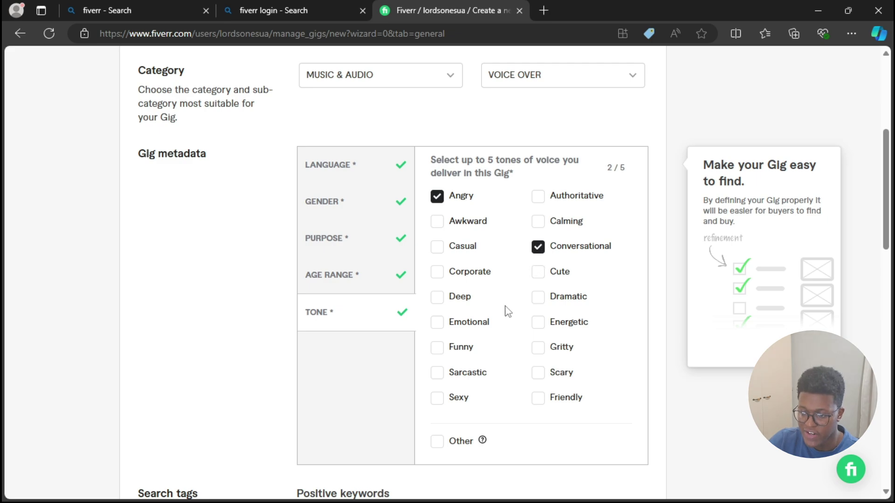
pyautogui.click(436, 299)
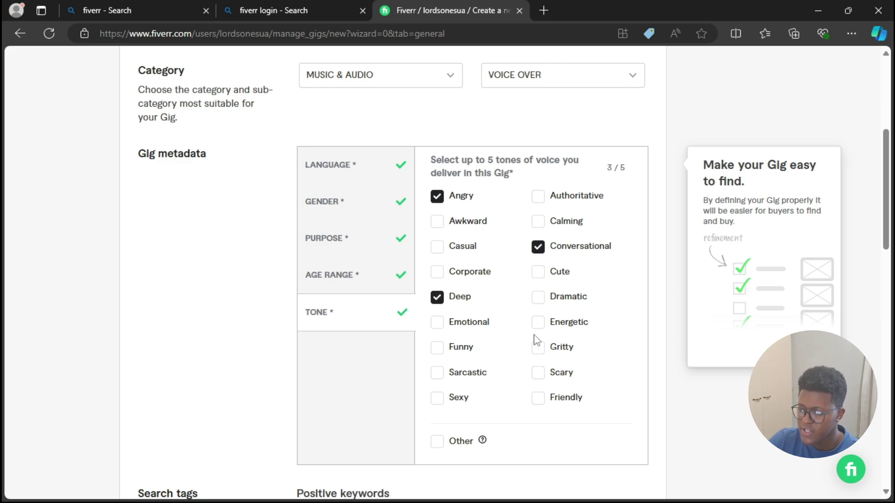
pyautogui.click(541, 325)
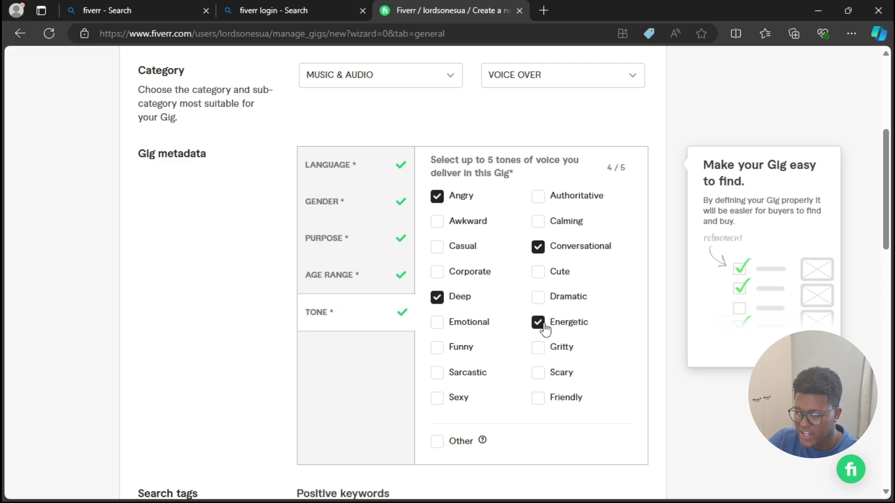
pyautogui.click(437, 375)
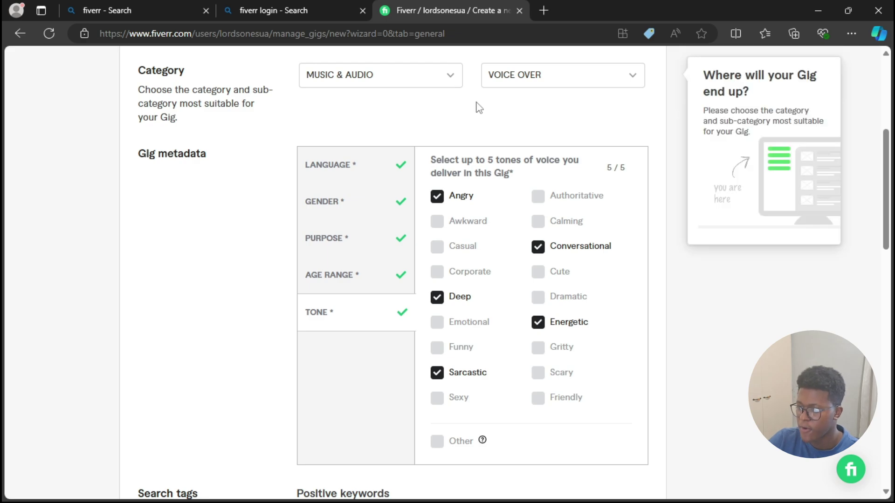
# Add the suggested keyword "male voice over" to the Gig's positive search tags
pyautogui.moveTo(880, 173); pyautogui.dragTo(892, 183)
pyautogui.scroll(-4, 893, 182)
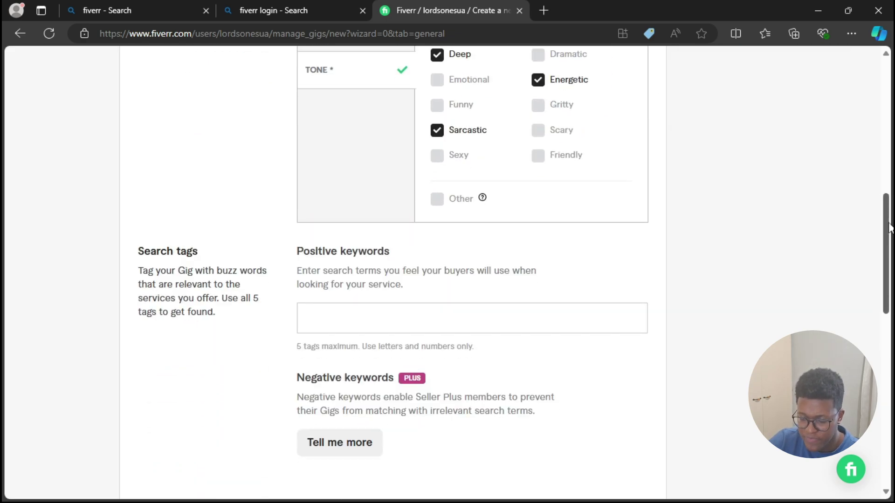
pyautogui.click(358, 314)
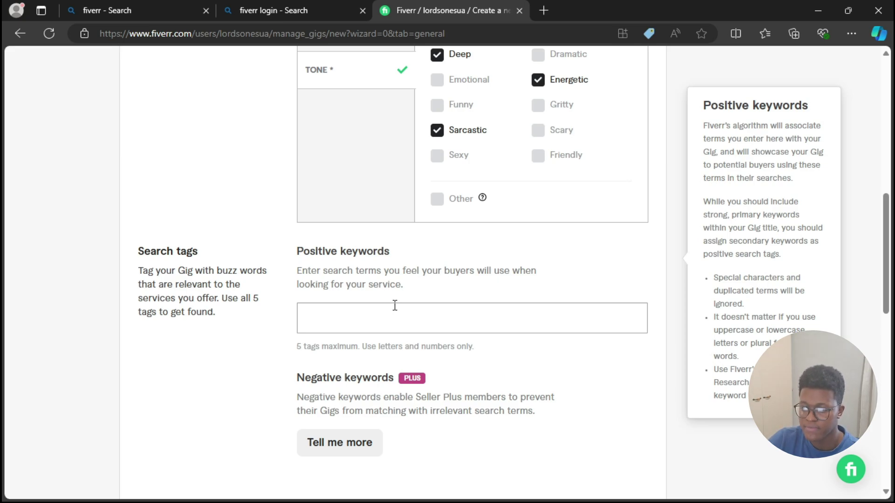
pyautogui.moveTo(480, 501)
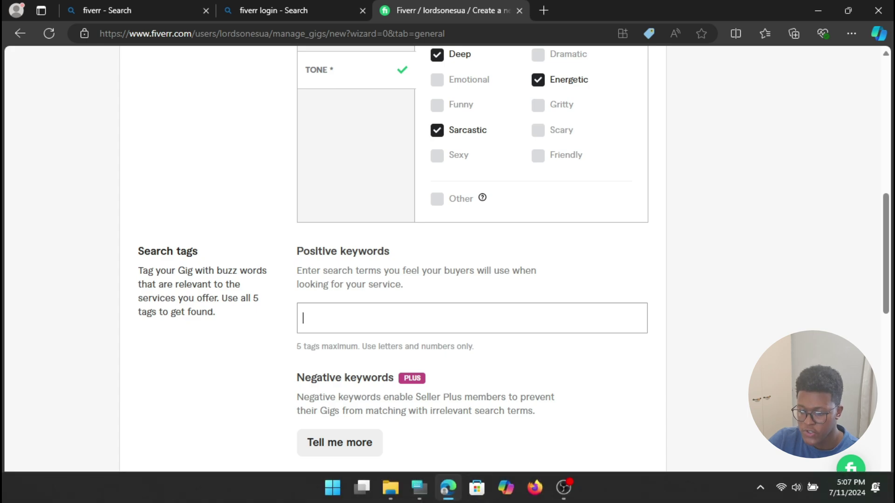
pyautogui.click(418, 496)
pyautogui.click(348, 322)
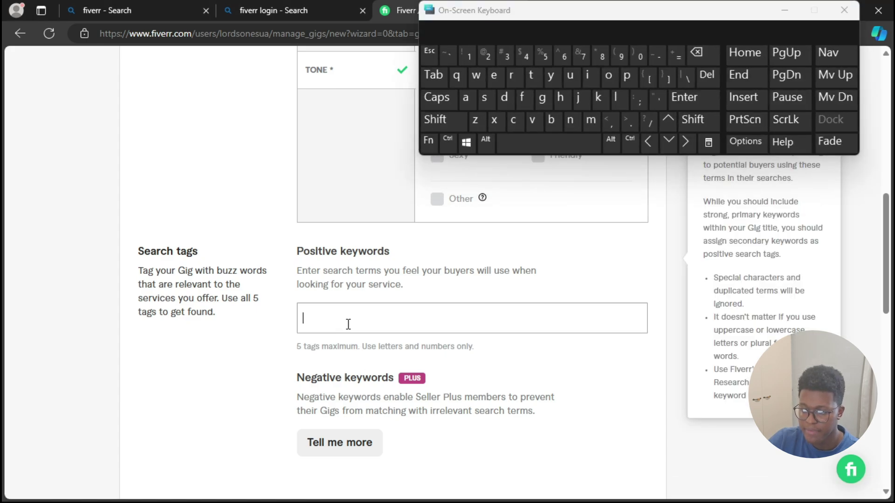
pyautogui.click(534, 121)
pyautogui.click(609, 77)
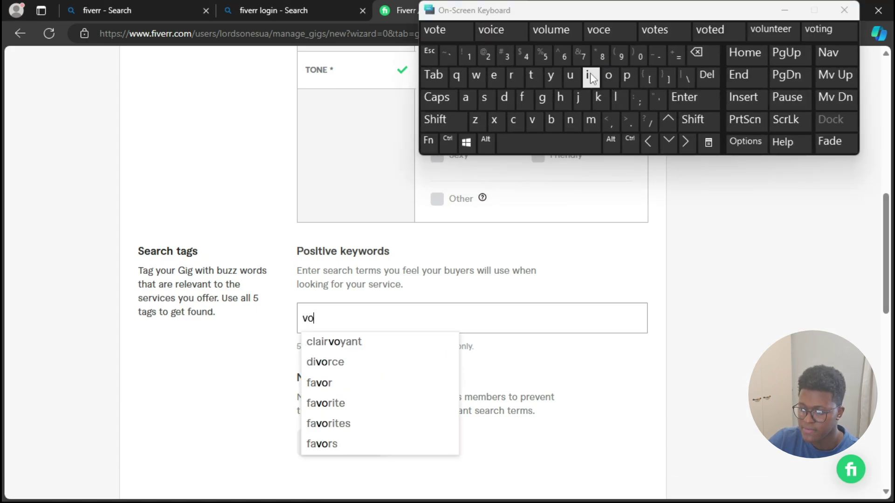
pyautogui.click(590, 77)
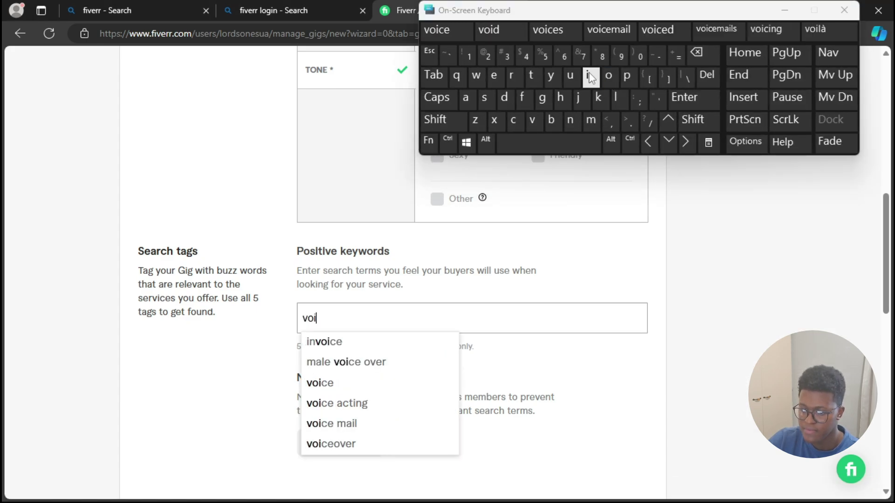
pyautogui.click(376, 375)
# Add "narration" as a second positive keyword, and save the Overview page to continue to Pricing
pyautogui.click(487, 329)
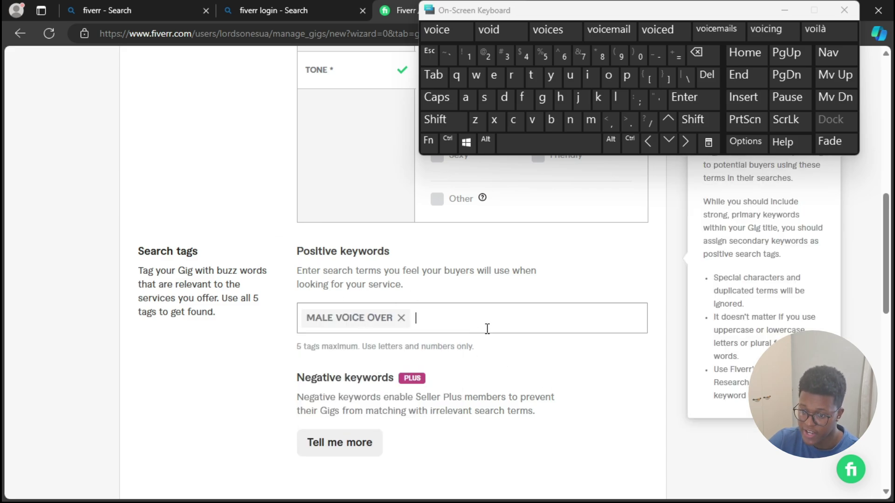
pyautogui.click(570, 120)
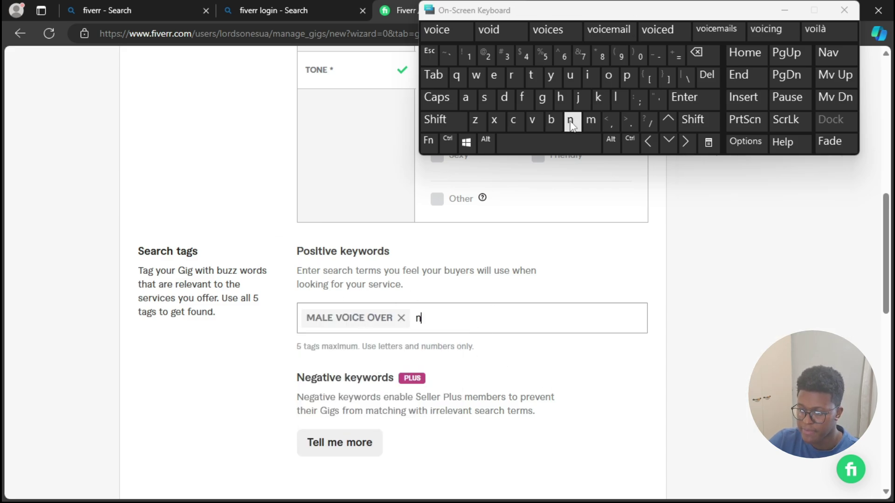
pyautogui.click(466, 98)
pyautogui.click(511, 76)
pyautogui.click(466, 368)
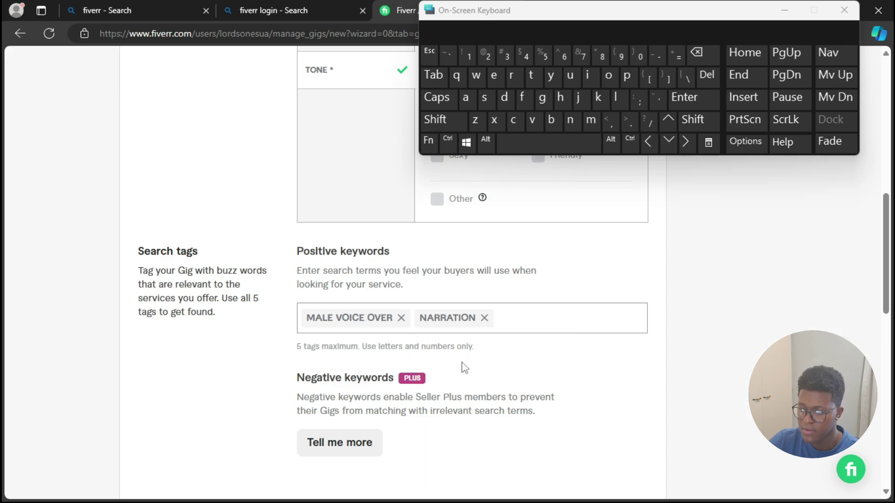
pyautogui.scroll(-7, 694, 242)
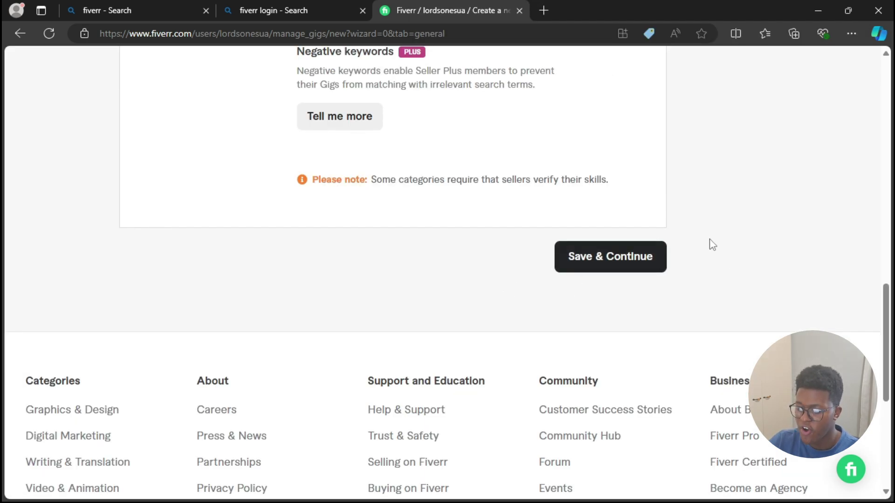
pyautogui.click(637, 261)
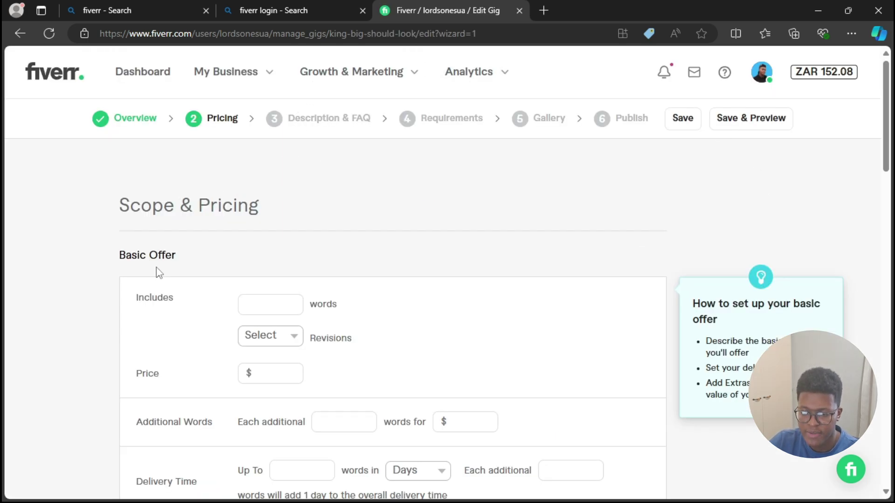
# Set the basic offer to include 1000 words and 3 revisions
pyautogui.click(261, 306)
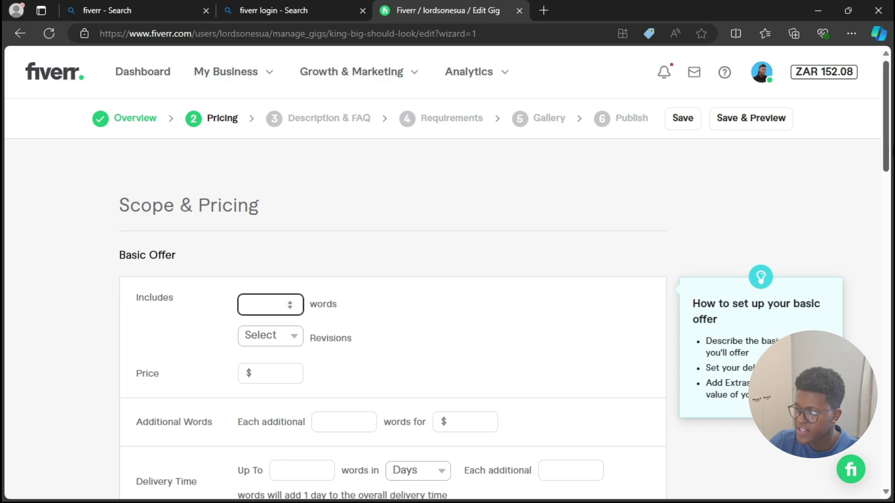
pyautogui.scroll(-2, 522, 382)
pyautogui.click(410, 498)
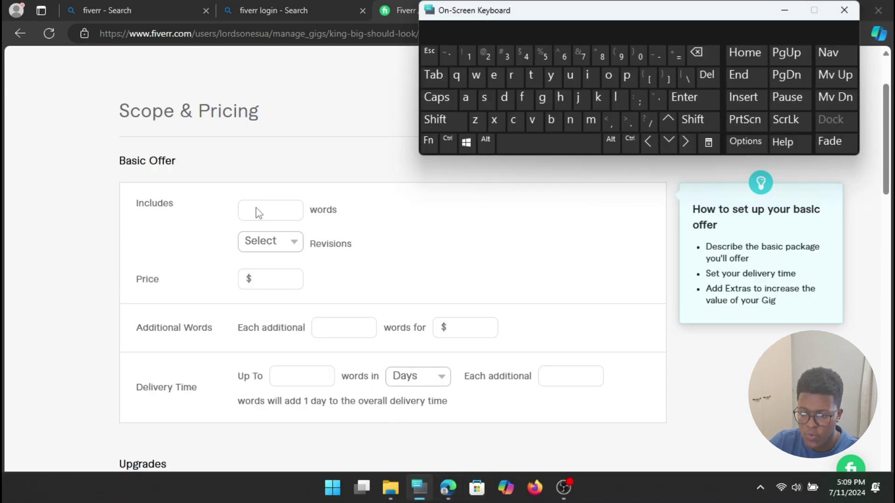
pyautogui.click(256, 208)
pyautogui.write('1')
pyautogui.click(639, 57)
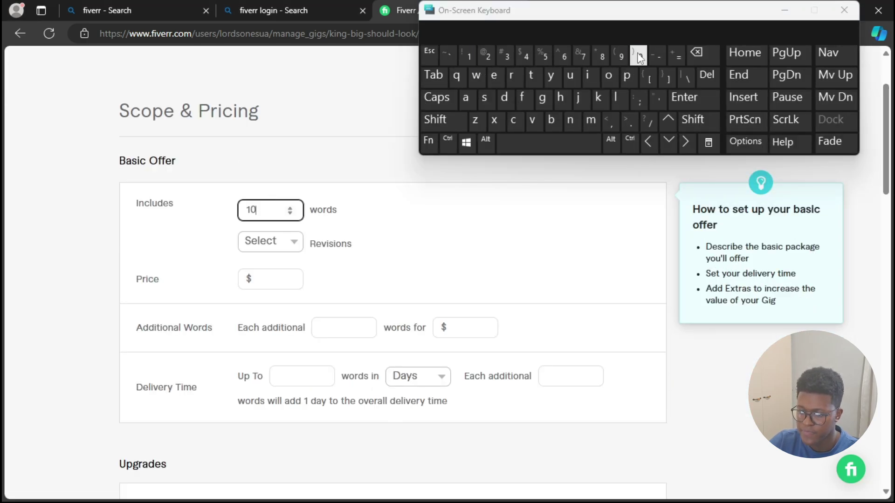
pyautogui.click(639, 56)
pyautogui.click(287, 247)
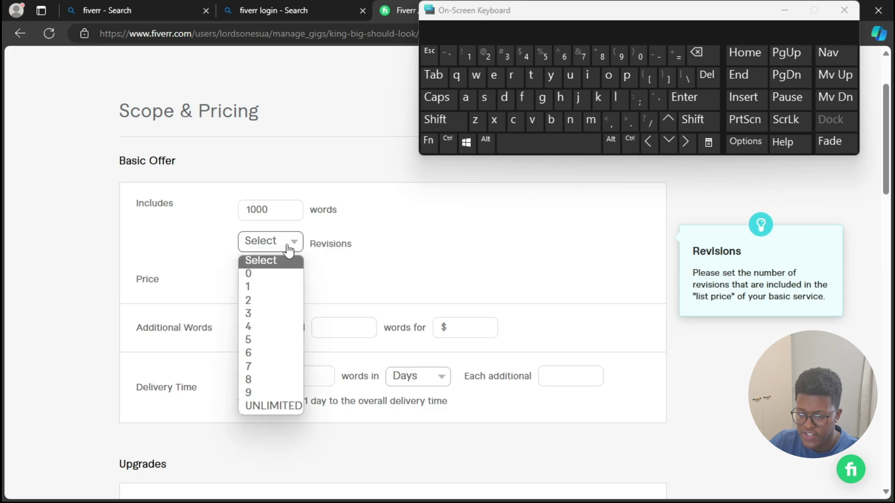
pyautogui.click(264, 316)
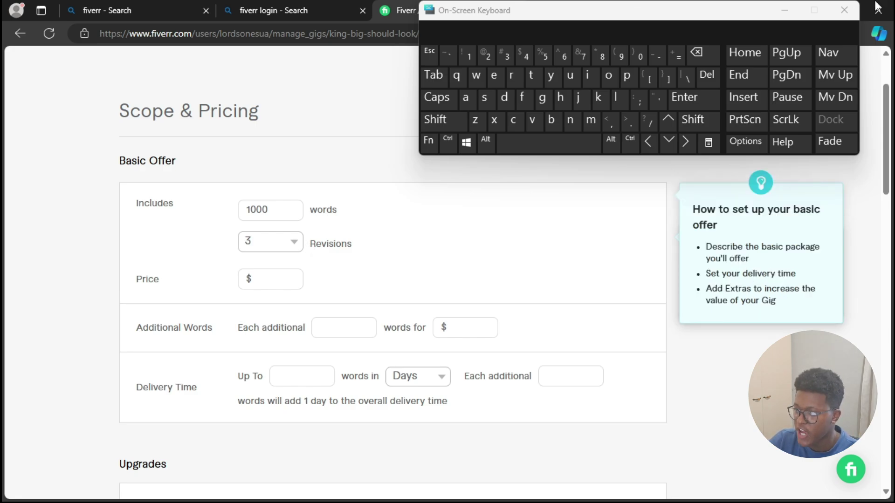
# Price the basic offer at $5 and charge $5 for each additional 200 words
pyautogui.scroll(-1, 243, 166)
pyautogui.click(254, 234)
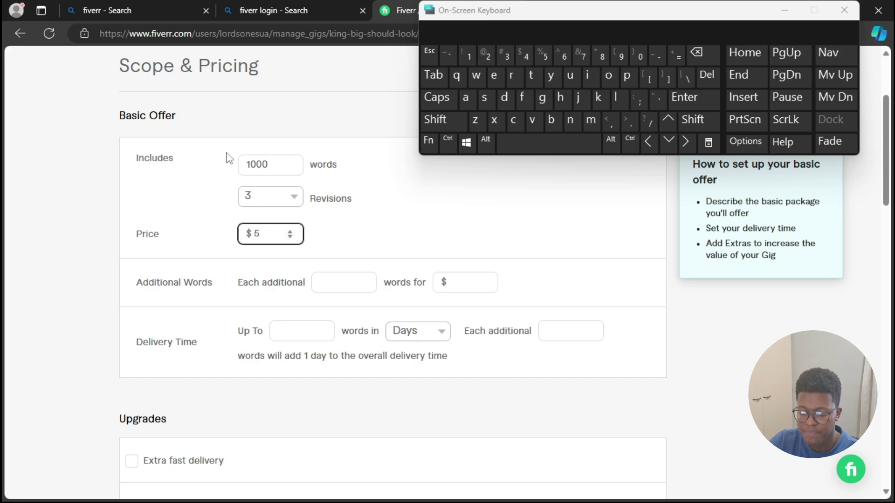
pyautogui.press('Tab')
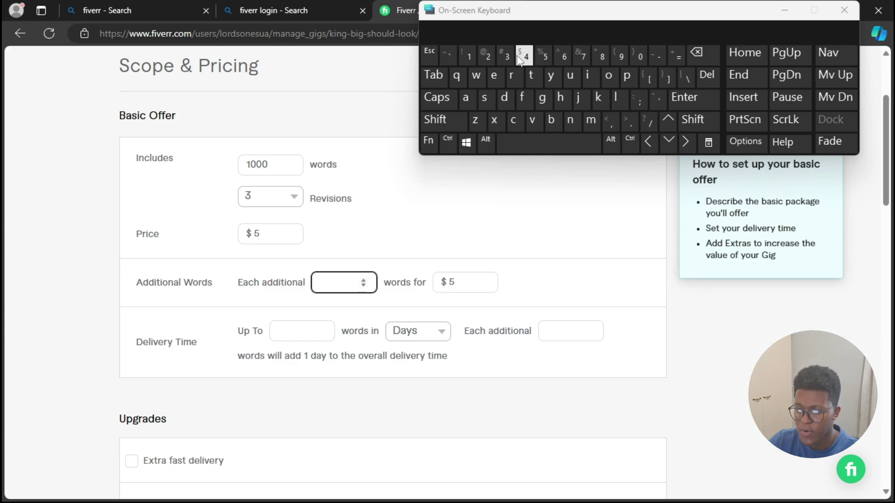
pyautogui.click(486, 54)
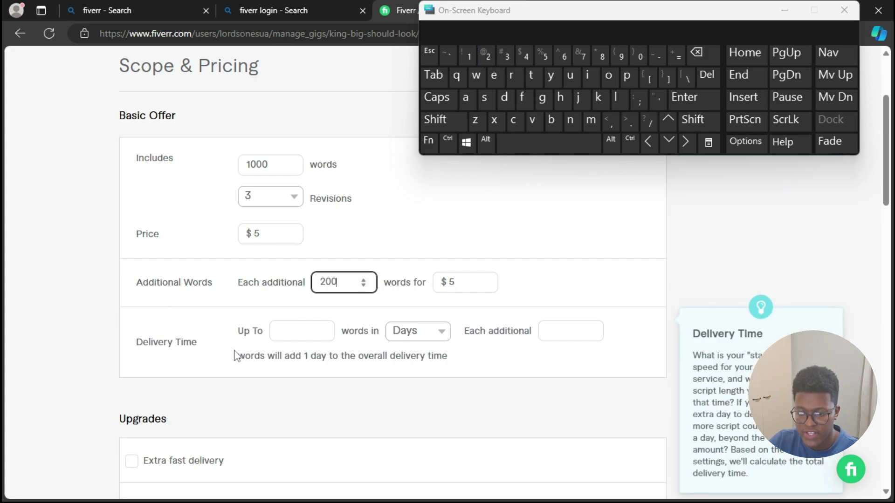
# Set the delivery time to up to 1000 words in 2 days, with each additional 200 words adding one day
pyautogui.click(290, 336)
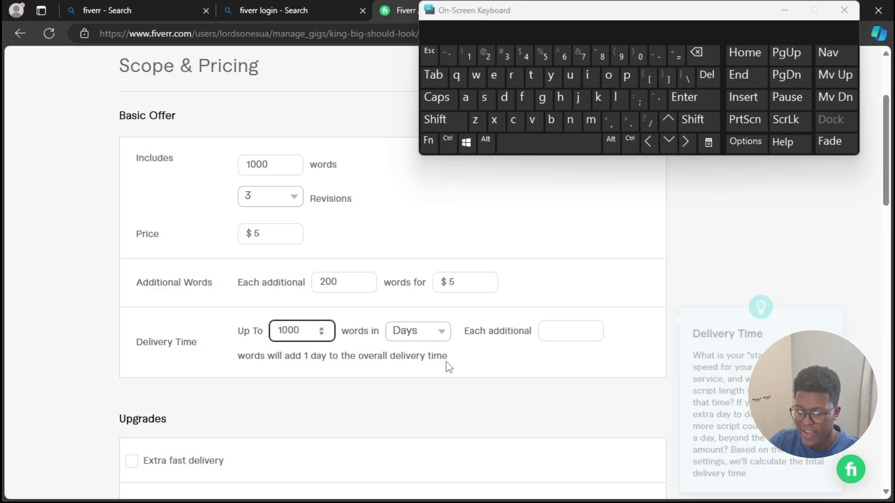
pyautogui.click(445, 338)
pyautogui.click(402, 156)
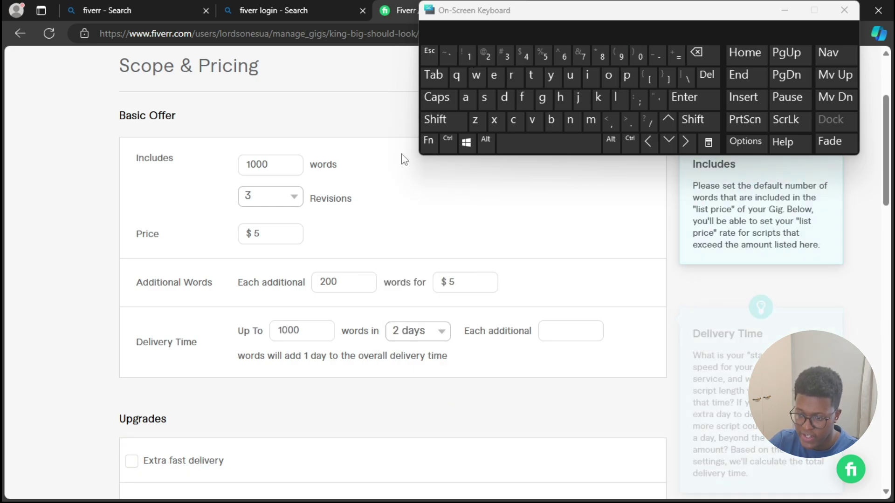
pyautogui.click(567, 333)
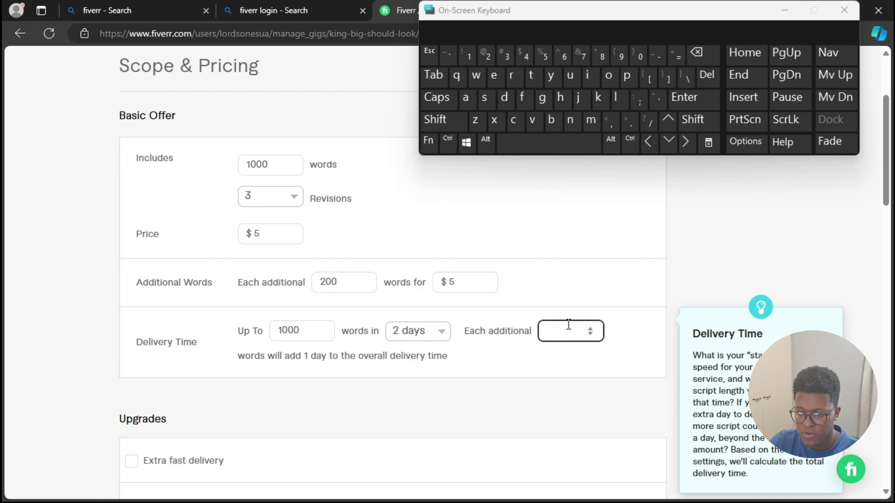
pyautogui.click(485, 54)
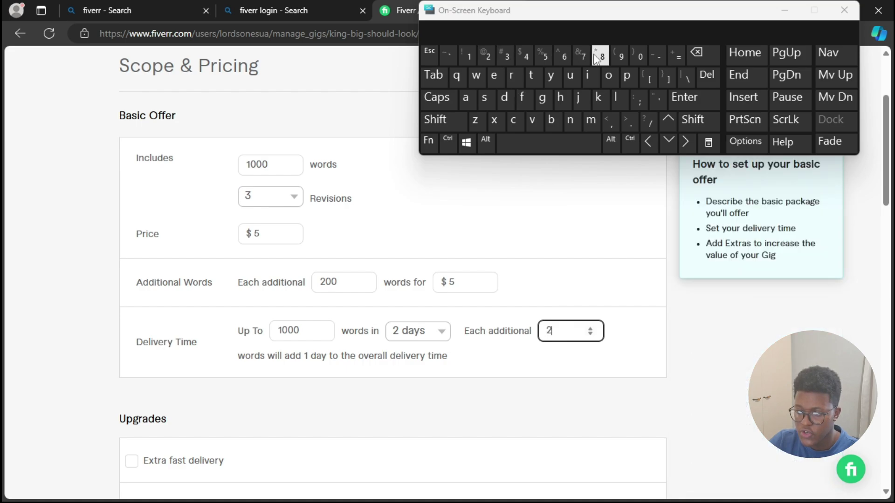
pyautogui.click(639, 54)
pyautogui.click(638, 54)
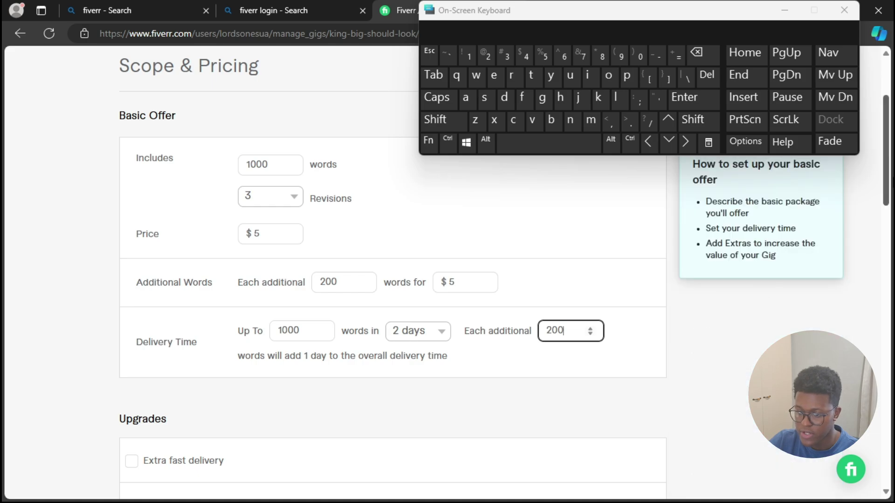
# Review the available upgrades without selecting any, and save the pricing to continue to Description & FAQ
pyautogui.scroll(-1, 574, 365)
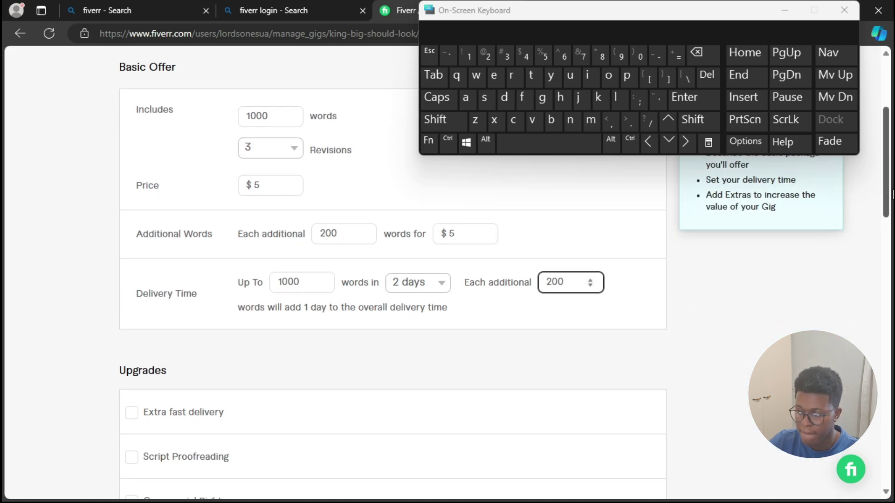
pyautogui.scroll(-3, 143, 196)
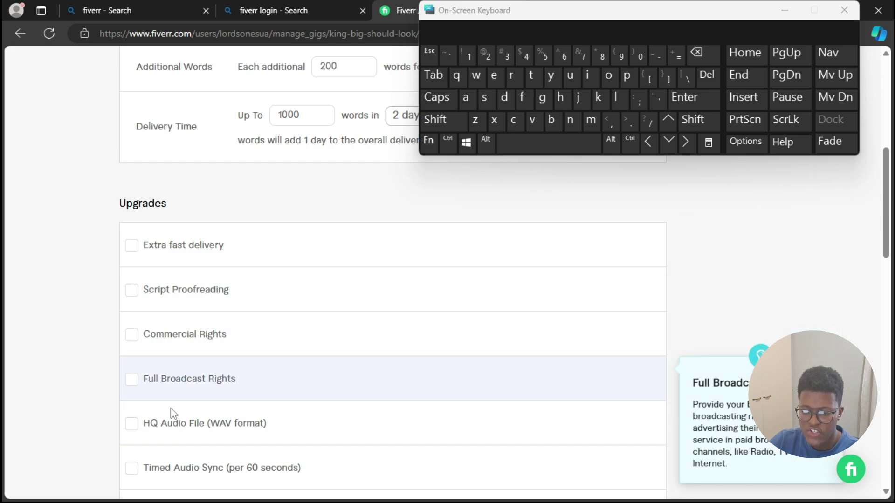
pyautogui.scroll(-8, 392, 275)
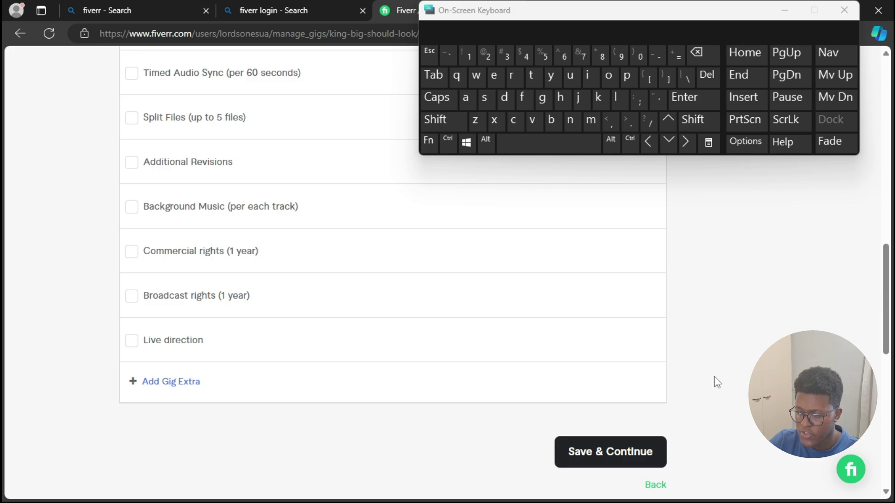
pyautogui.click(606, 452)
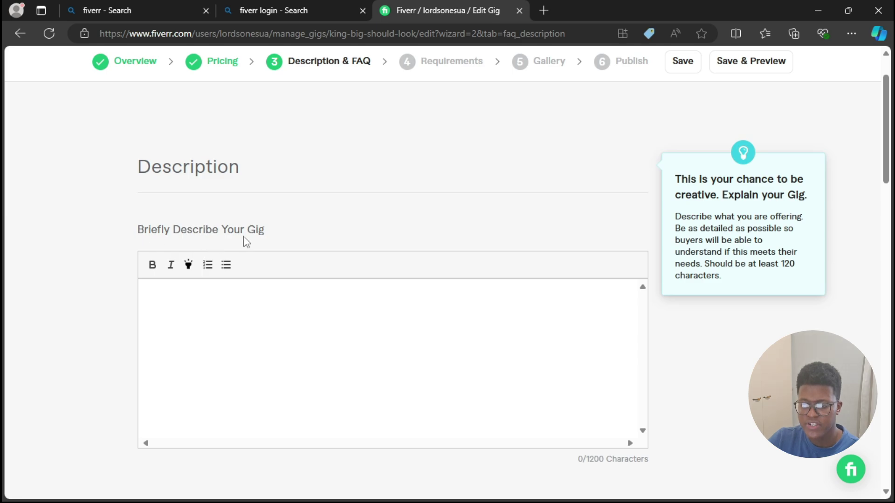
# Look through the description, milestone workflow and frequently asked questions sections of the Description & FAQ page
pyautogui.click(166, 294)
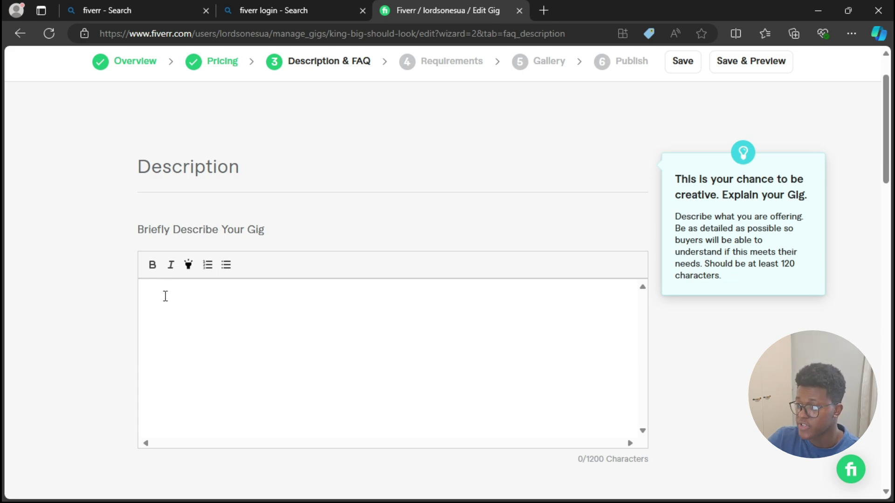
pyautogui.scroll(-10, 881, 150)
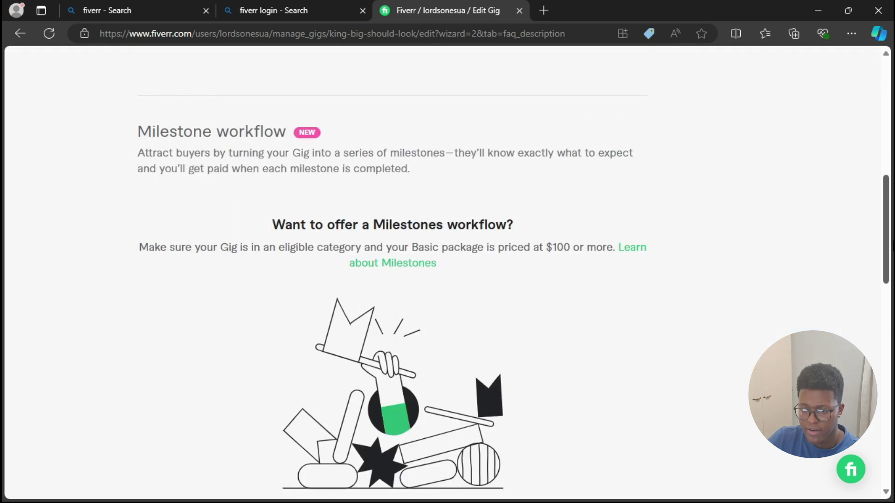
pyautogui.moveTo(892, 255); pyautogui.dragTo(893, 320)
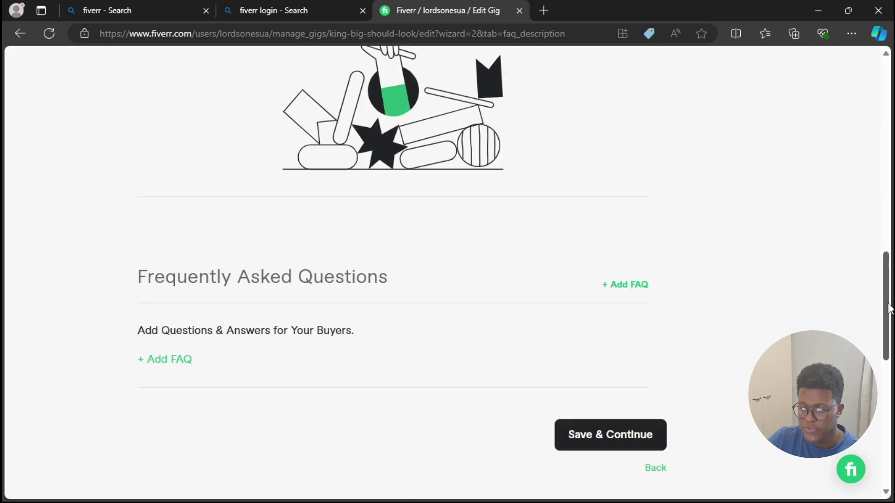
pyautogui.moveTo(635, 286)
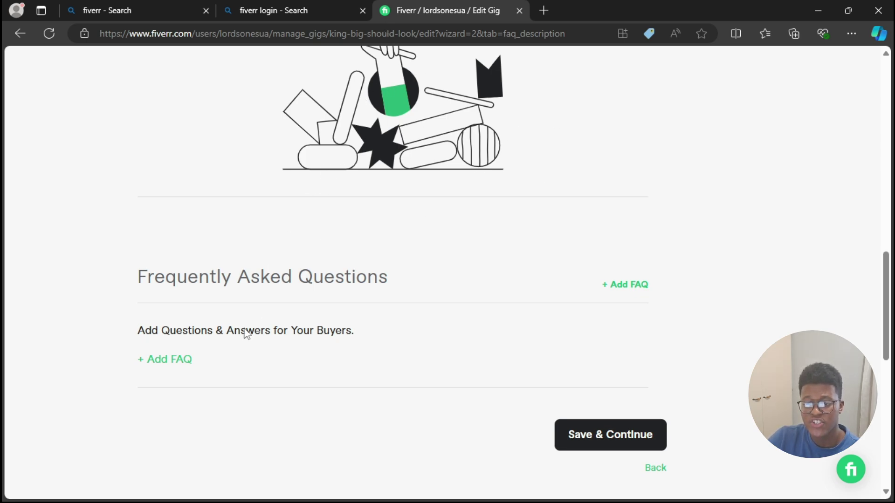
pyautogui.moveTo(188, 300)
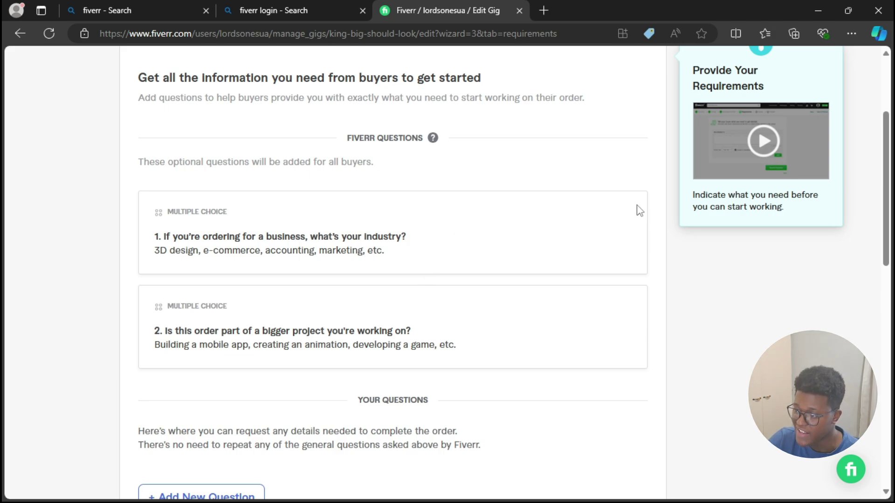
pyautogui.scroll(-5, 285, 282)
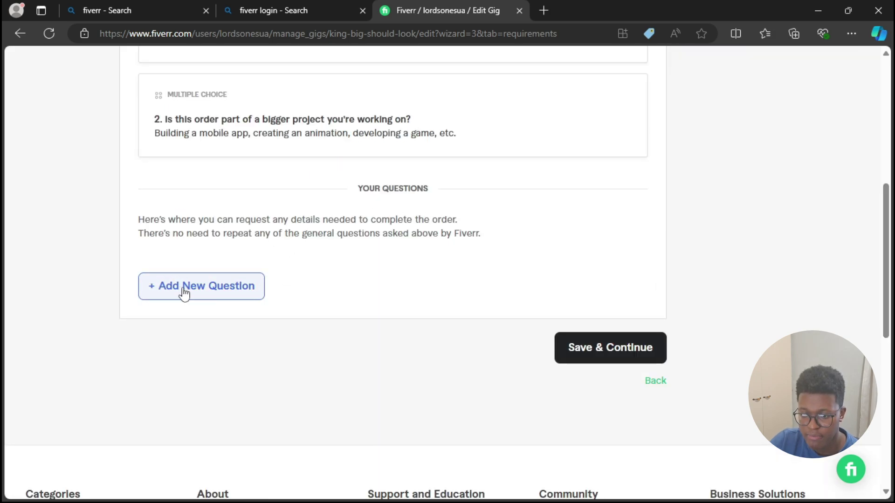
pyautogui.click(245, 295)
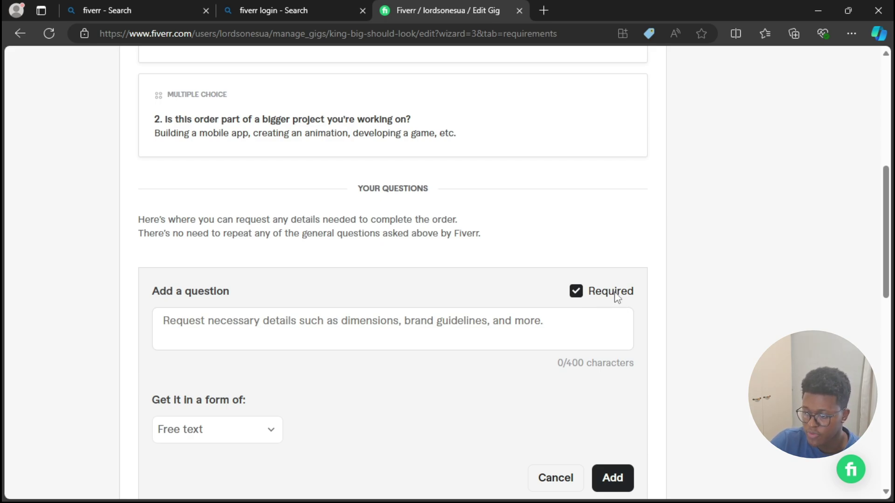
pyautogui.click(577, 293)
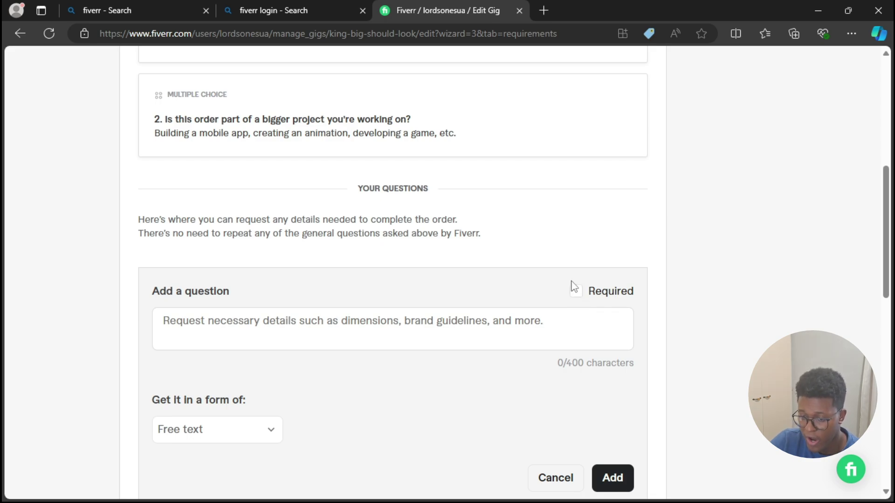
pyautogui.scroll(-2, 419, 303)
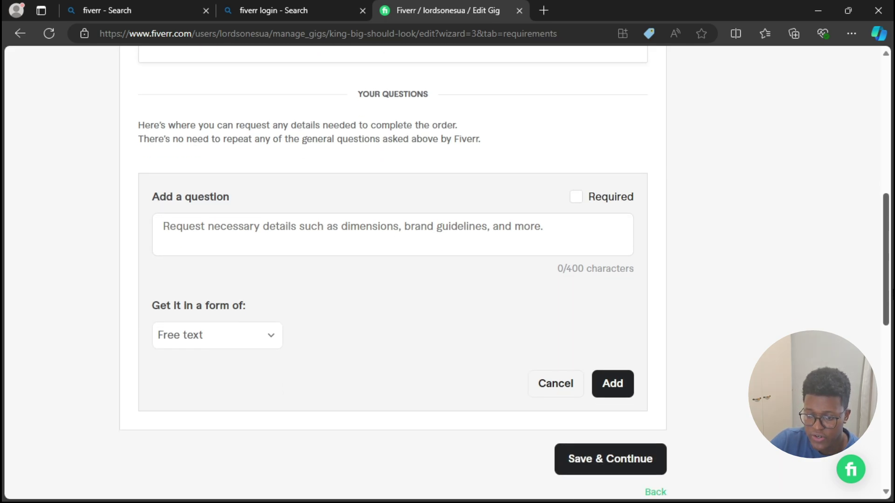
pyautogui.click(270, 337)
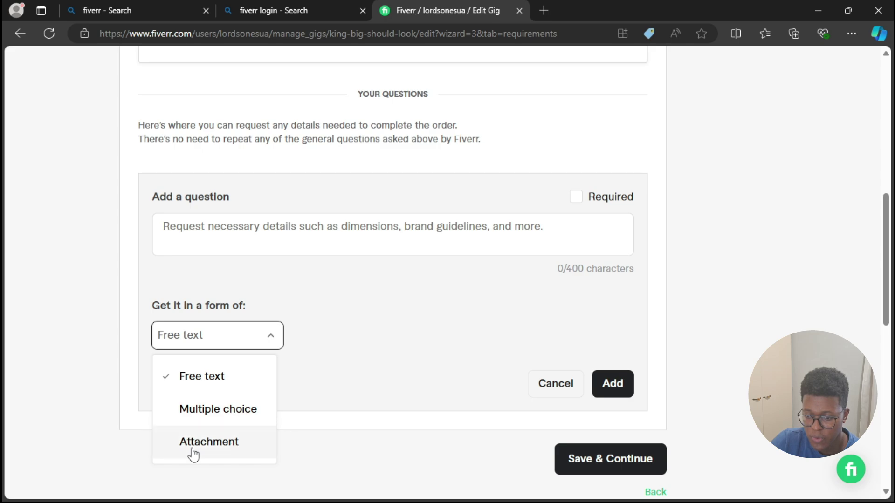
pyautogui.click(248, 411)
pyautogui.scroll(-2, 248, 410)
pyautogui.click(254, 281)
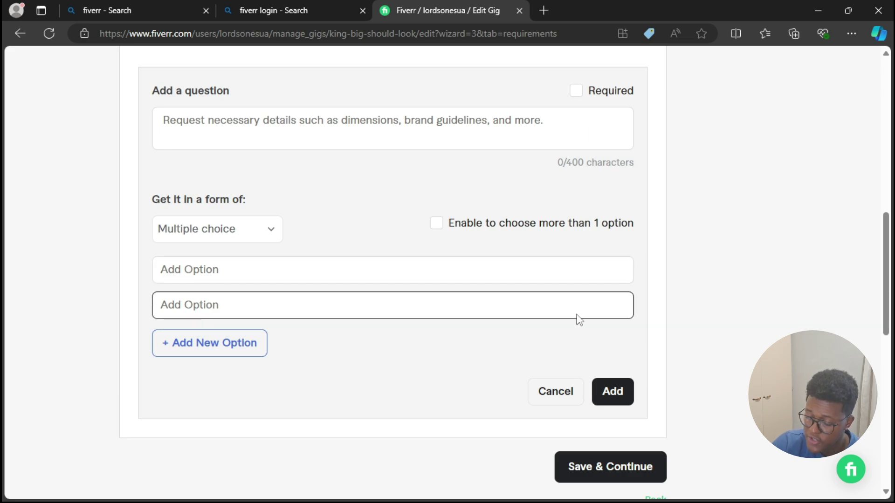
pyautogui.click(560, 402)
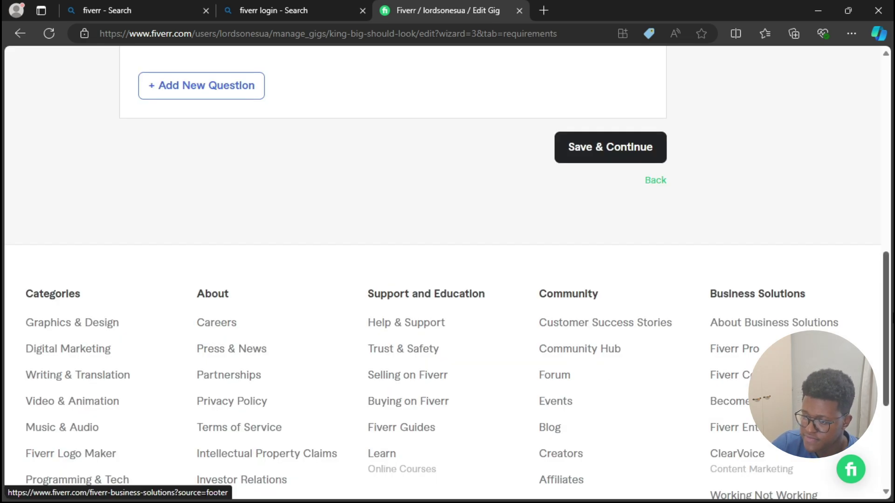
# Save the requirements with the free-text question "sfgg" and continue to the Gallery page
pyautogui.scroll(5, 262, 220)
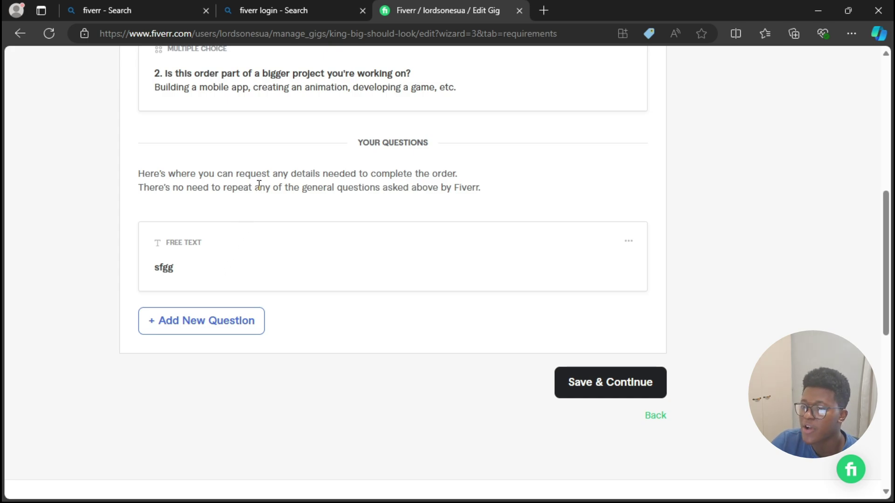
pyautogui.click(586, 380)
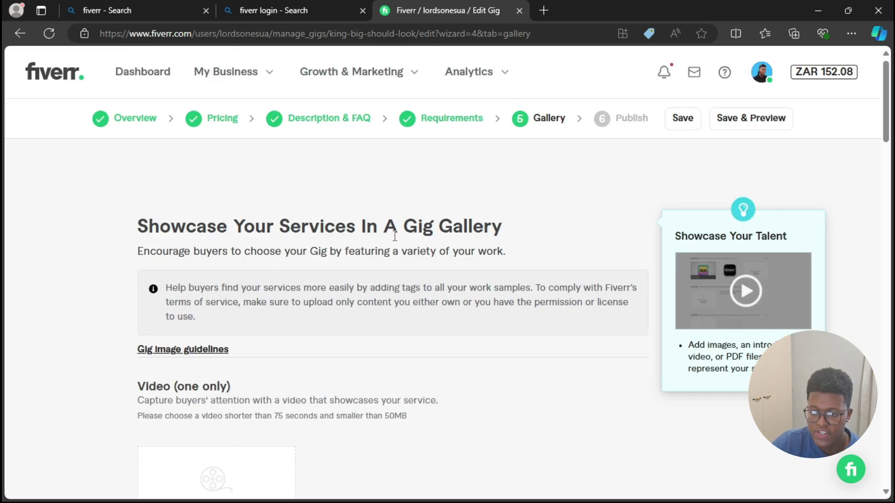
pyautogui.scroll(-3, 243, 258)
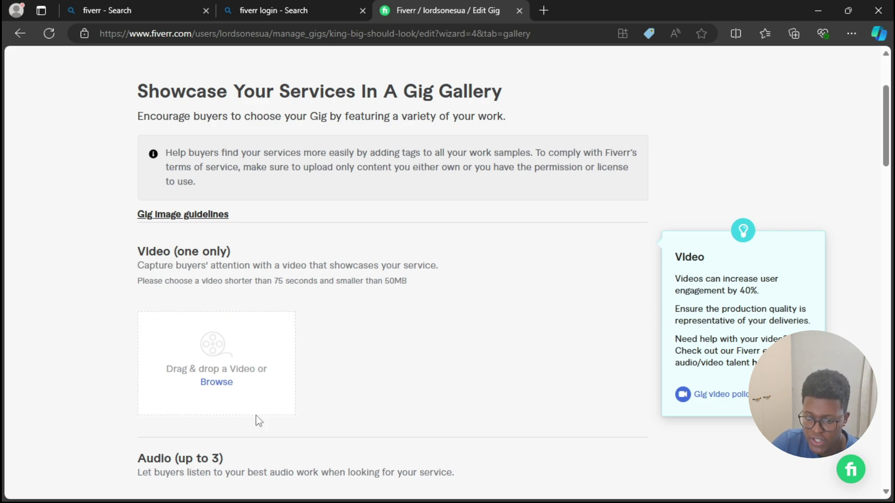
pyautogui.click(218, 383)
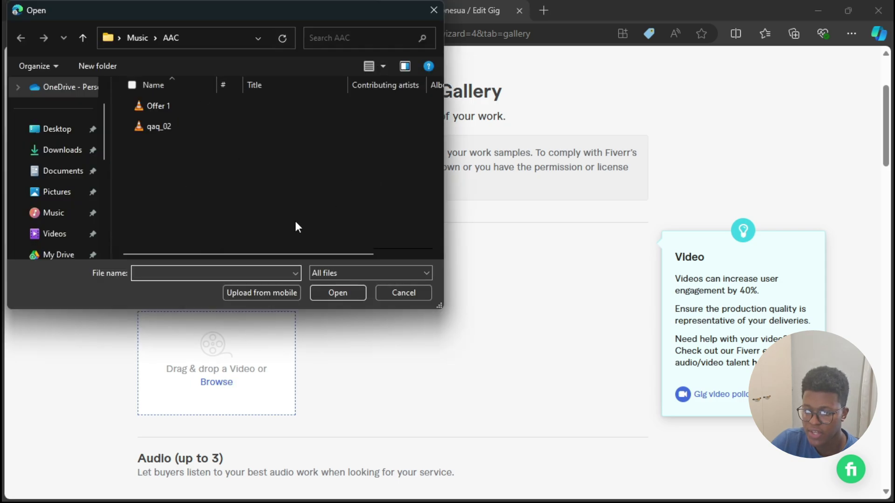
pyautogui.click(390, 294)
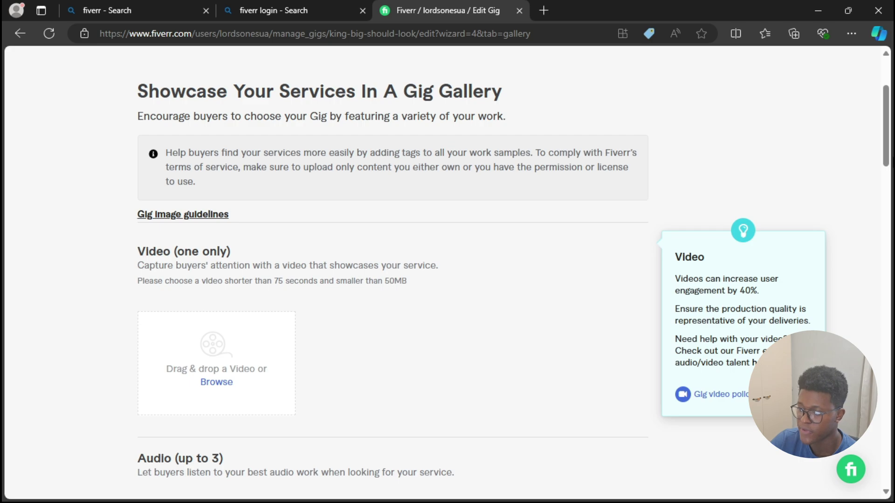
# Upload the file Offer 1 from the Music > AAC folder as the first audio sample of the Gig gallery
pyautogui.scroll(-5, 400, 291)
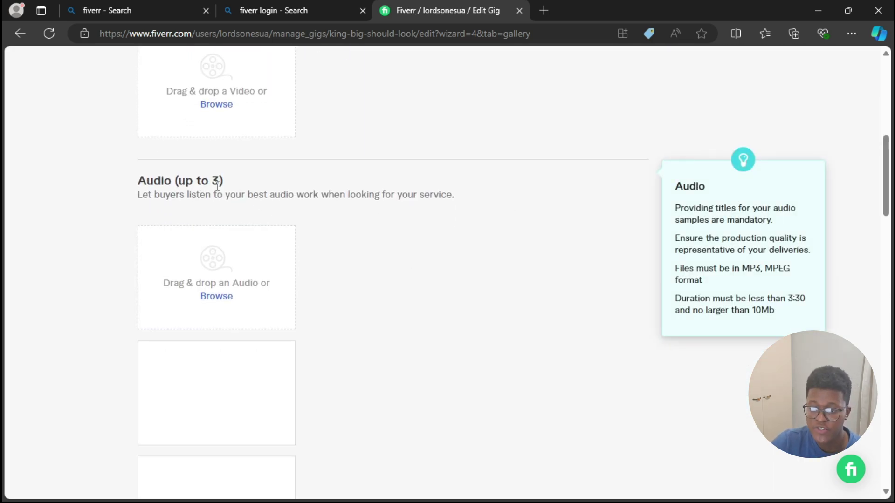
pyautogui.click(218, 297)
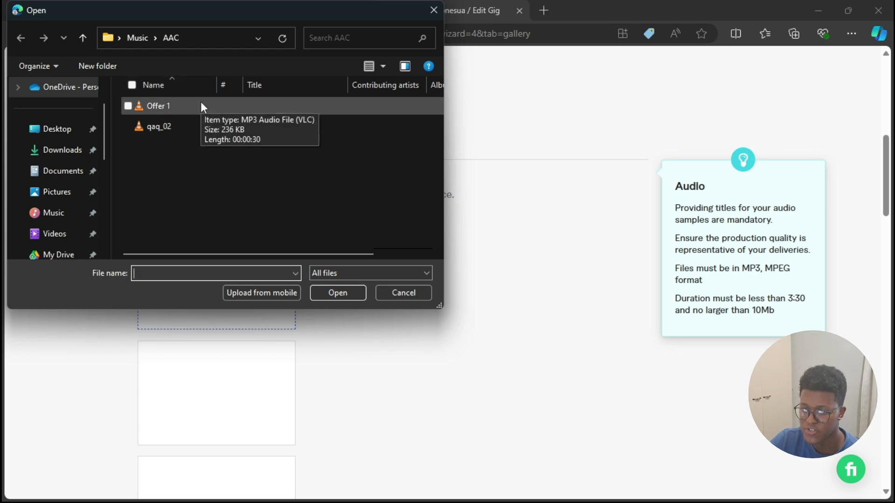
pyautogui.click(176, 107)
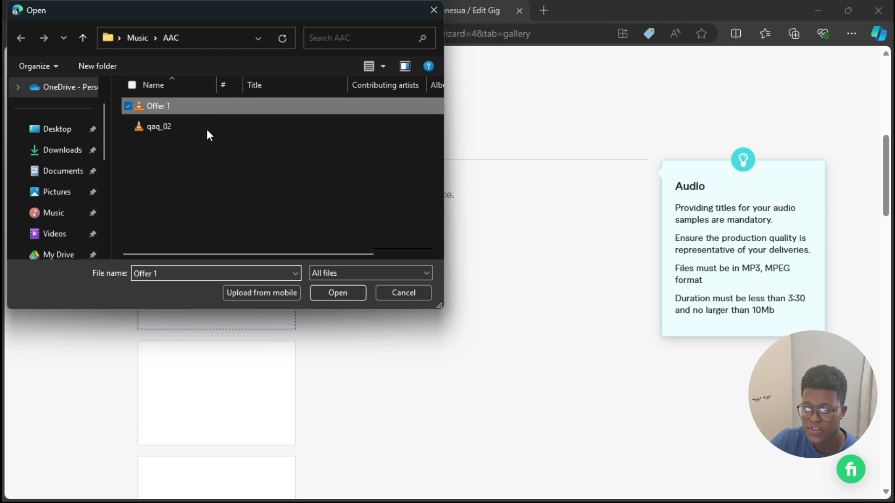
pyautogui.click(352, 289)
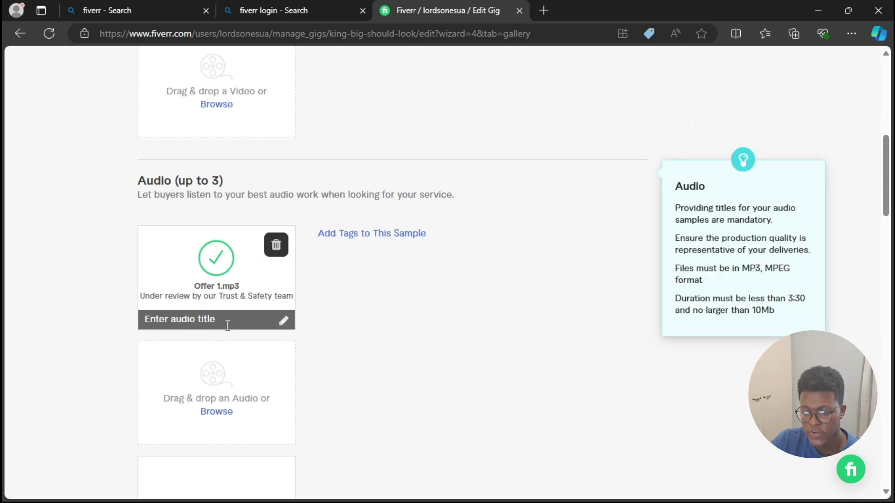
# Tag the Offer 1.mp3 audio sample with the purpose Video game, leaving its custom tags empty
pyautogui.click(264, 323)
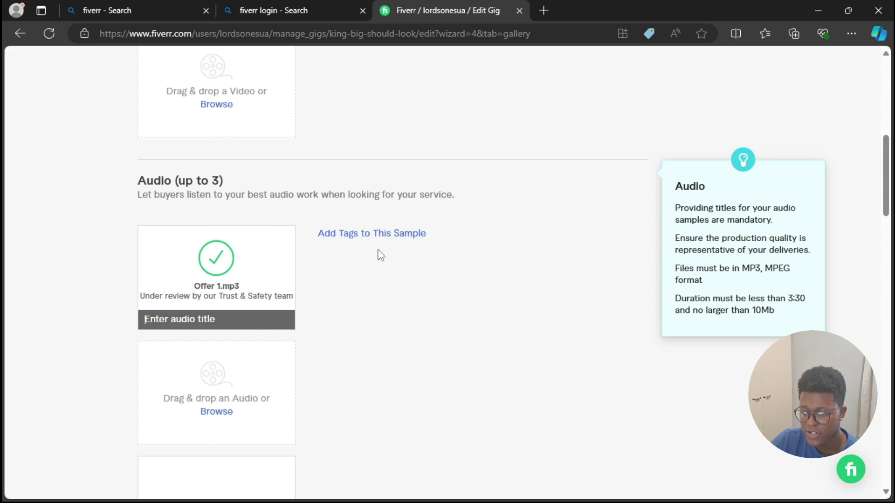
pyautogui.click(354, 236)
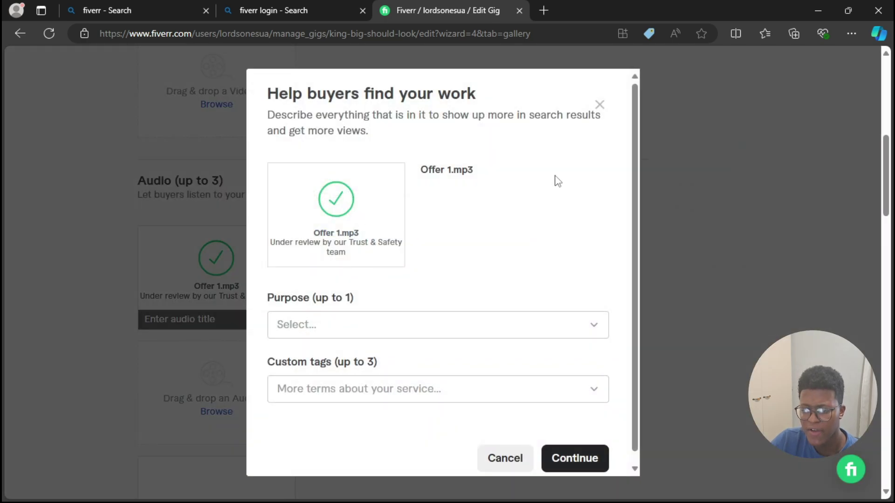
pyautogui.click(325, 331)
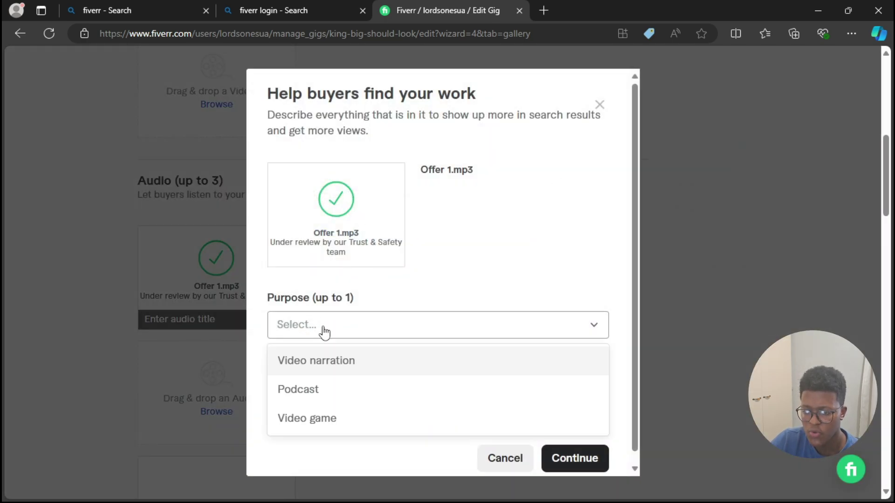
pyautogui.click(313, 420)
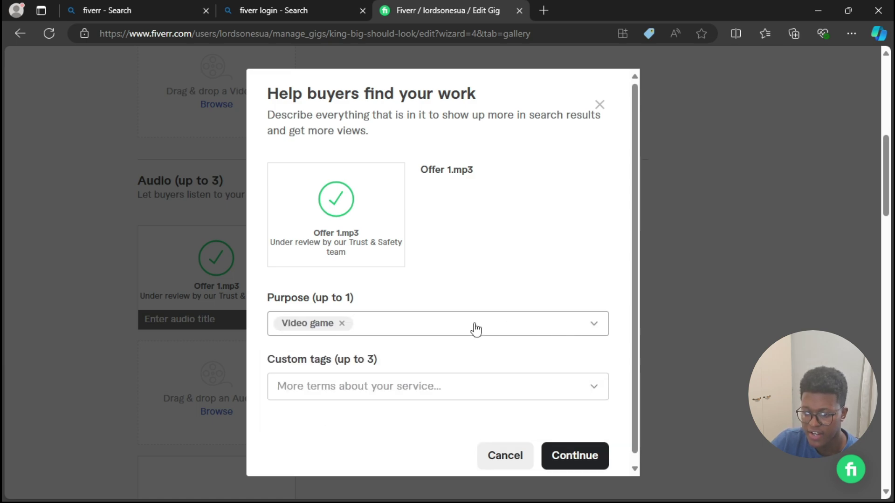
pyautogui.click(436, 395)
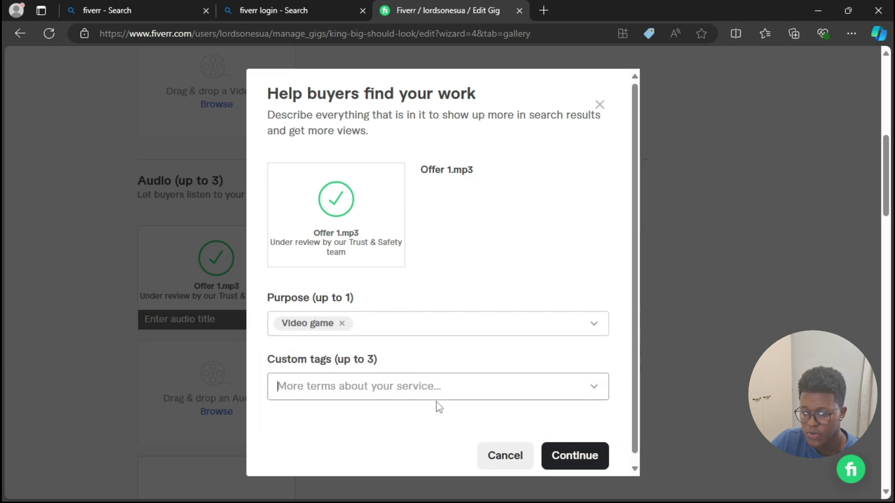
pyautogui.click(588, 456)
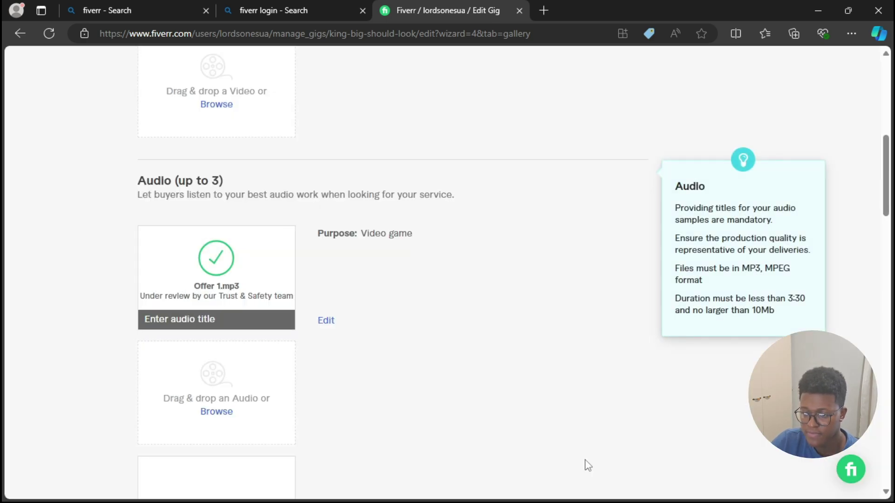
# Look through the remaining audio, image and document upload sections of the gallery without adding any files
pyautogui.scroll(-3, 265, 177)
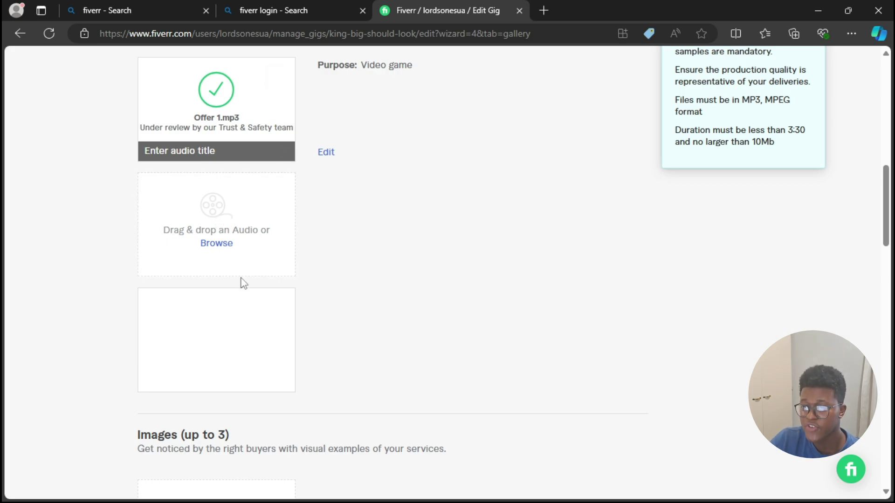
pyautogui.scroll(1, 684, 236)
pyautogui.scroll(2, 425, 217)
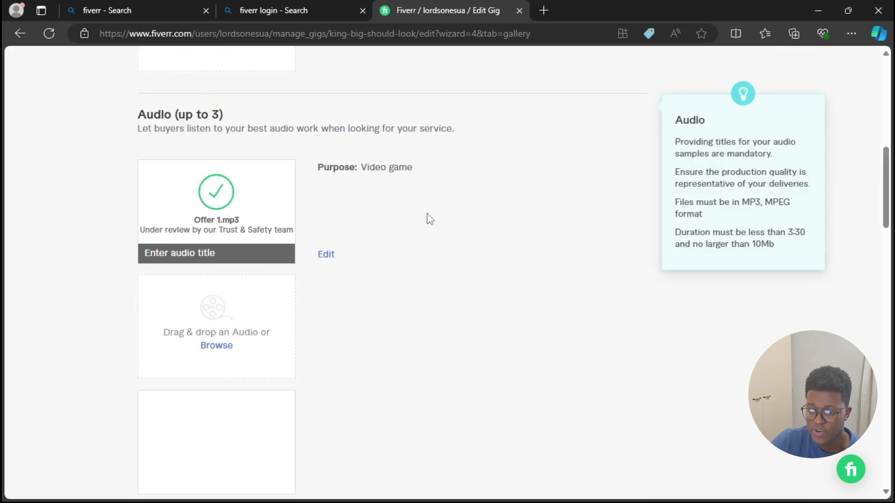
pyautogui.scroll(-6, 448, 280)
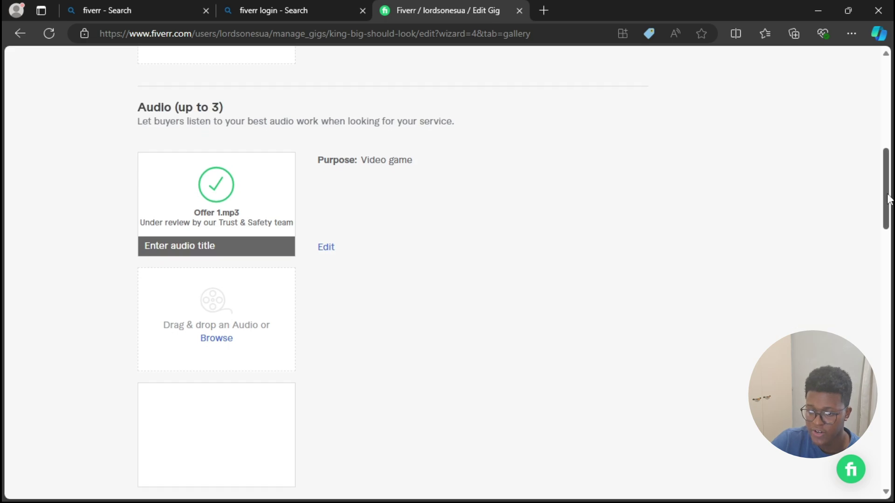
pyautogui.scroll(-2, 354, 206)
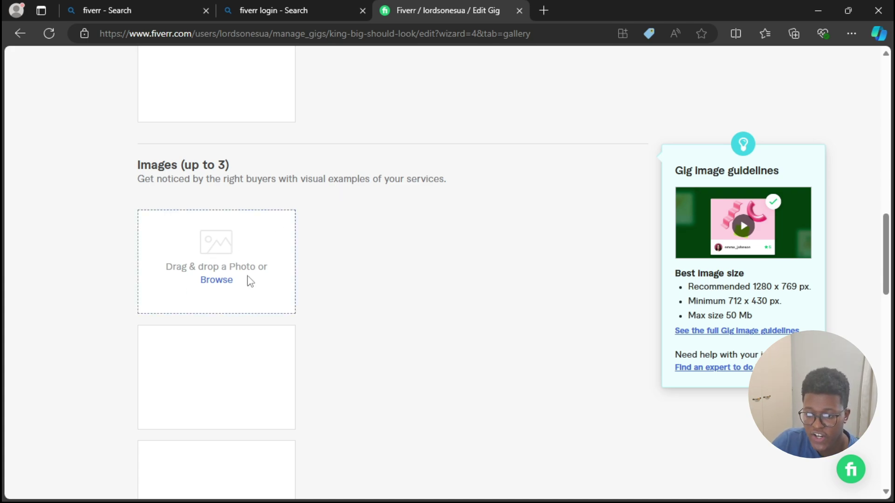
pyautogui.click(210, 281)
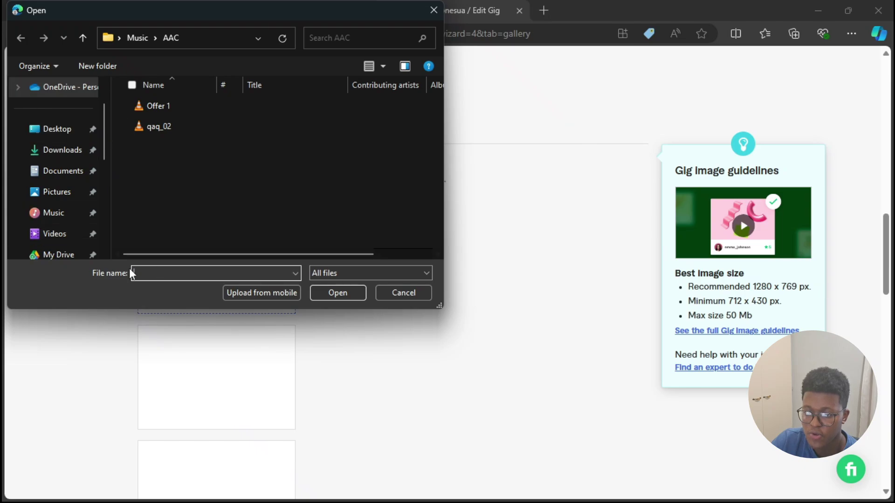
pyautogui.click(410, 292)
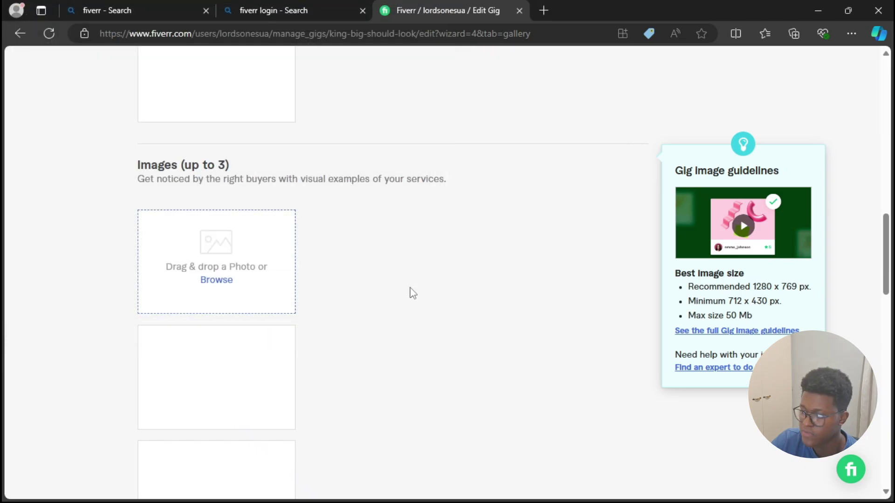
pyautogui.scroll(-8, 409, 292)
pyautogui.scroll(-1, 847, 300)
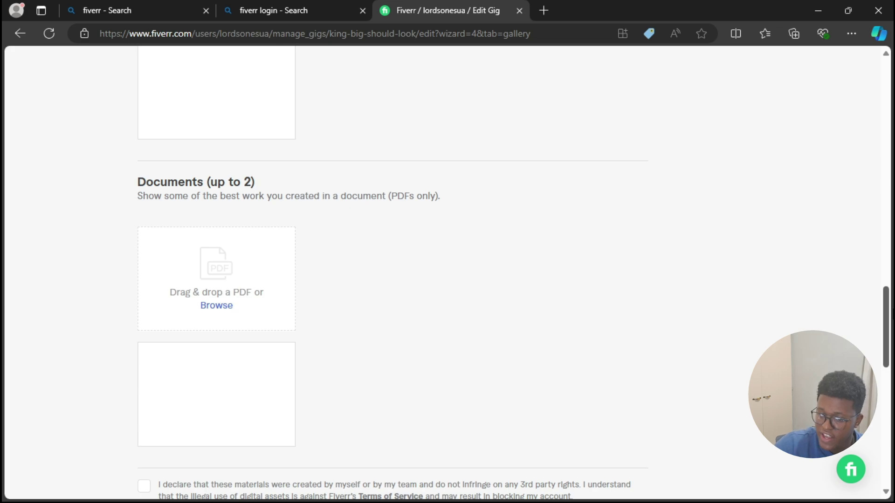
# Accept the declaration that the materials are original work, and save the gallery to continue to the Publish page
pyautogui.scroll(-4, 892, 356)
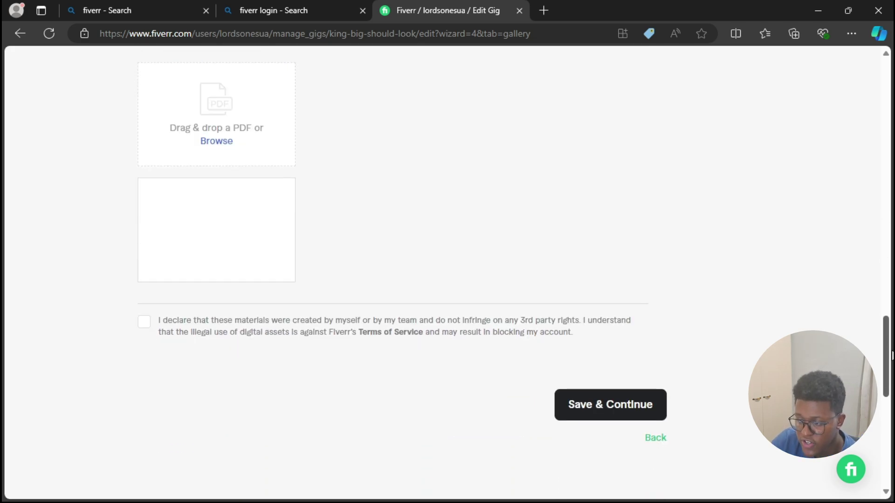
pyautogui.scroll(3, 892, 357)
pyautogui.scroll(-4, 892, 357)
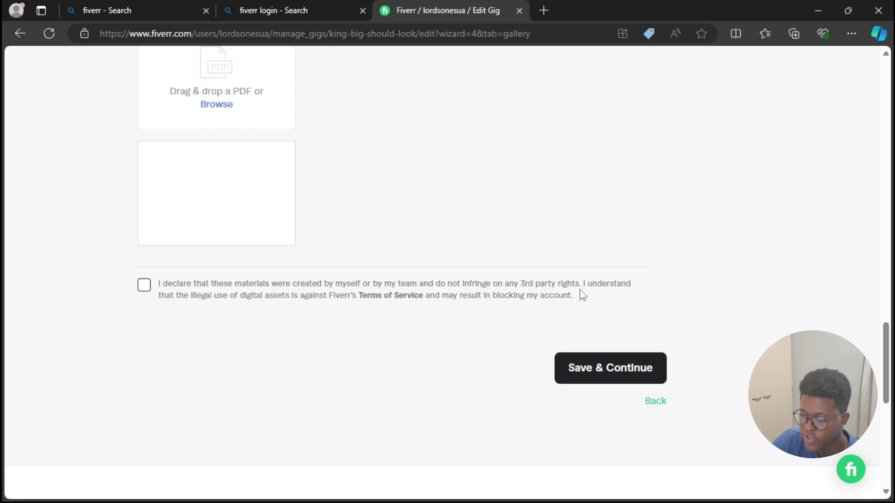
pyautogui.click(141, 286)
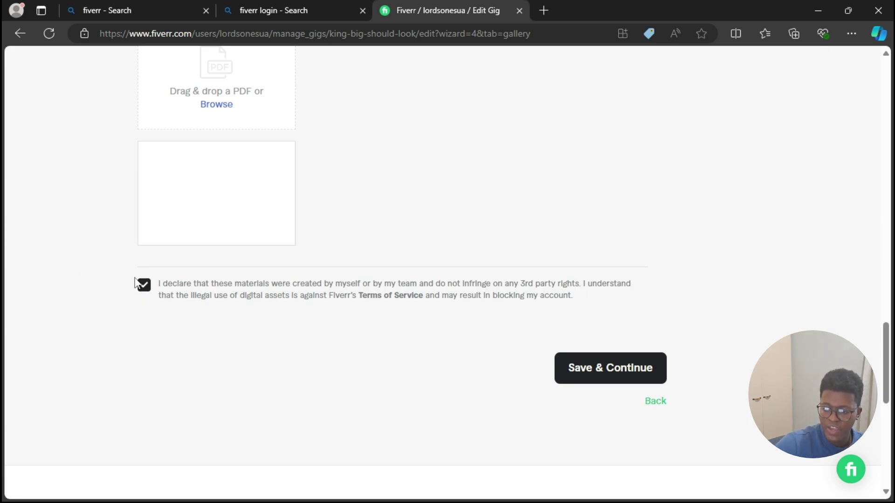
pyautogui.click(643, 382)
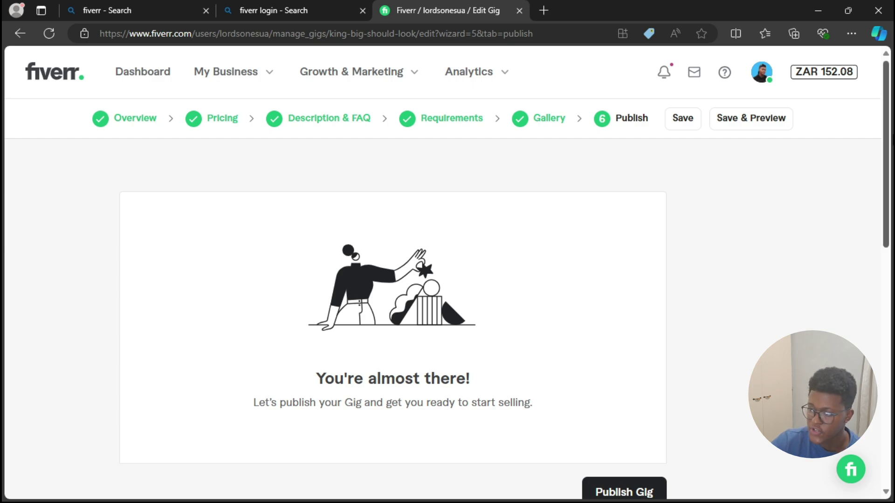
pyautogui.moveTo(888, 142); pyautogui.dragTo(890, 179)
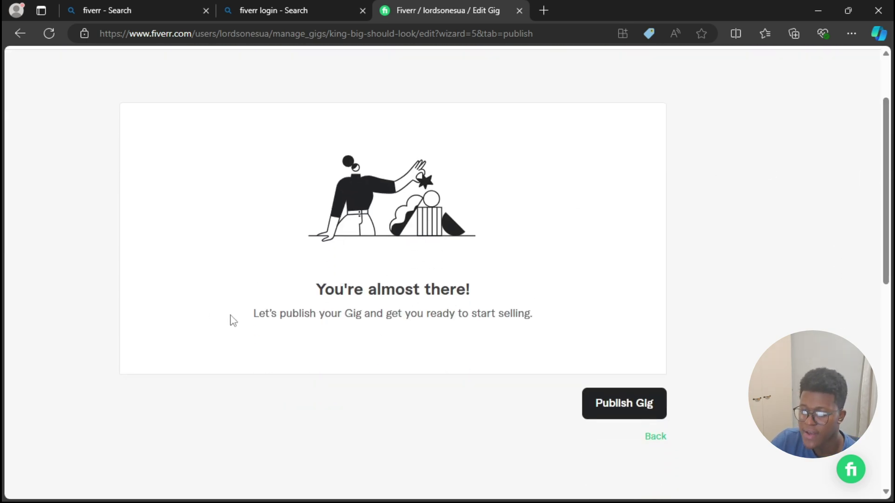